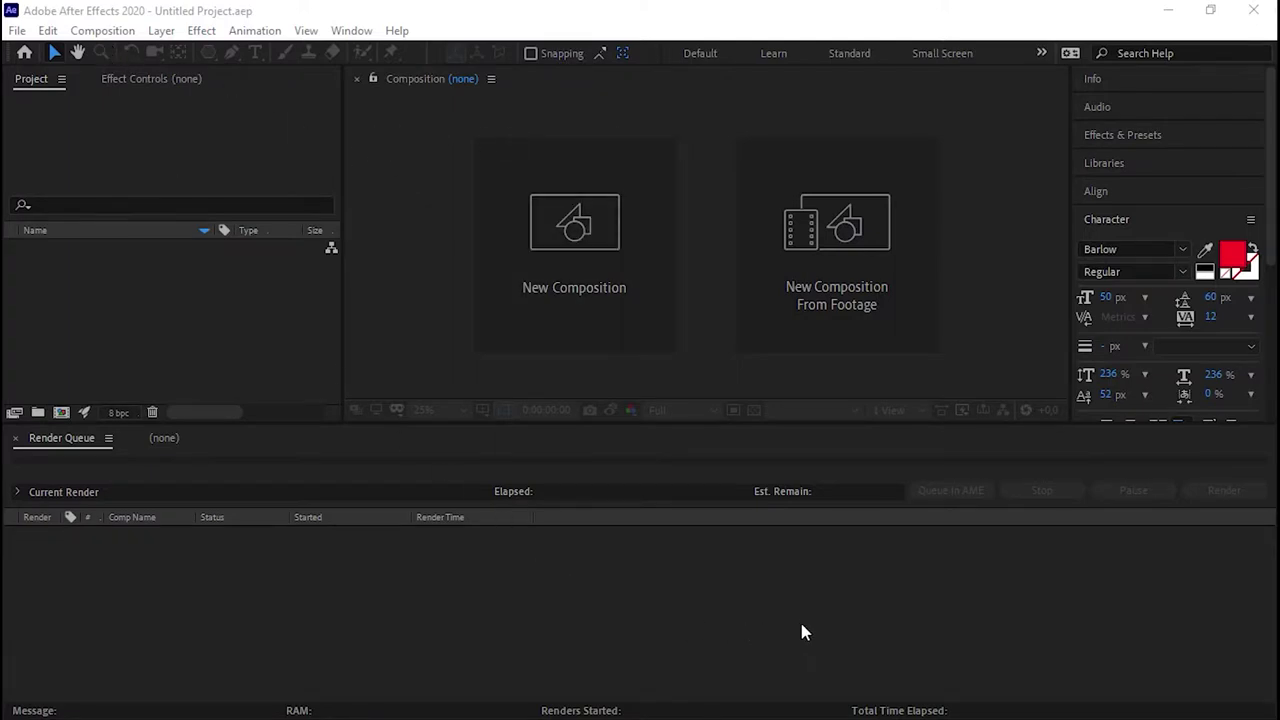
Create Comp 1 with the HDTV 1080 29.97 preset: 1920x1080, 29.97 fps, 15 seconds.
left_click(575, 270)
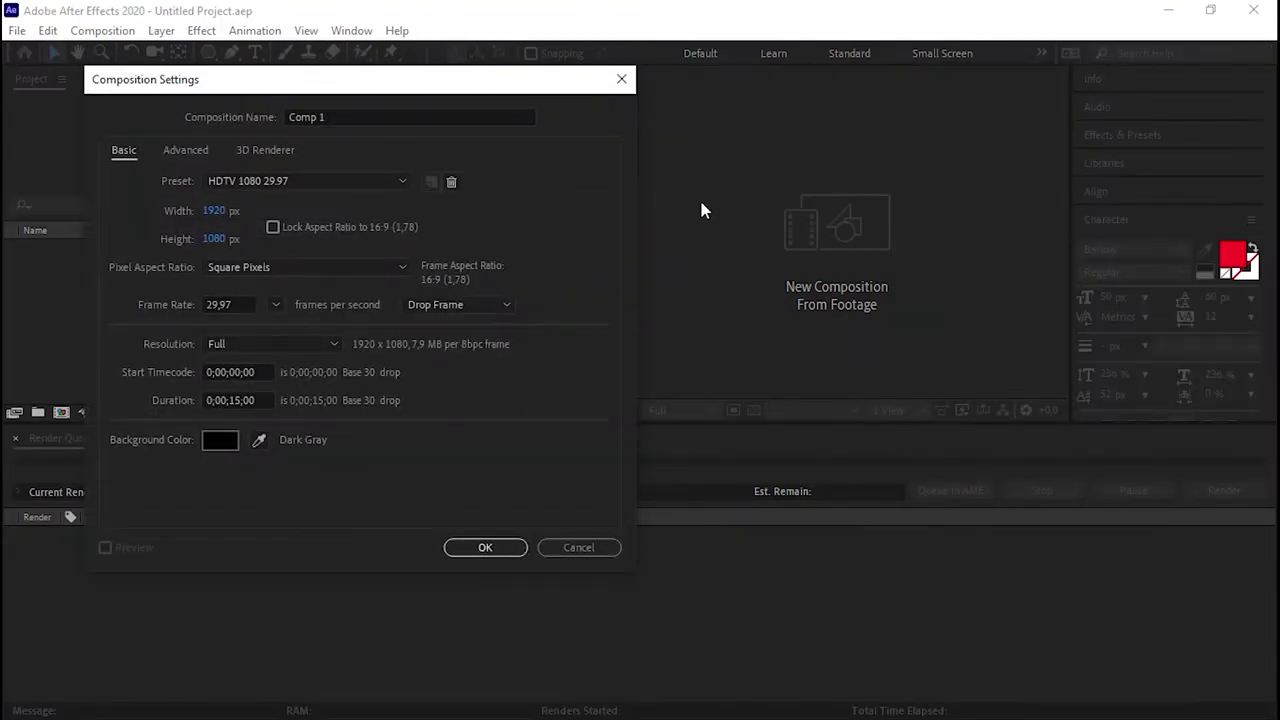
left_click(488, 556)
left_click(486, 550)
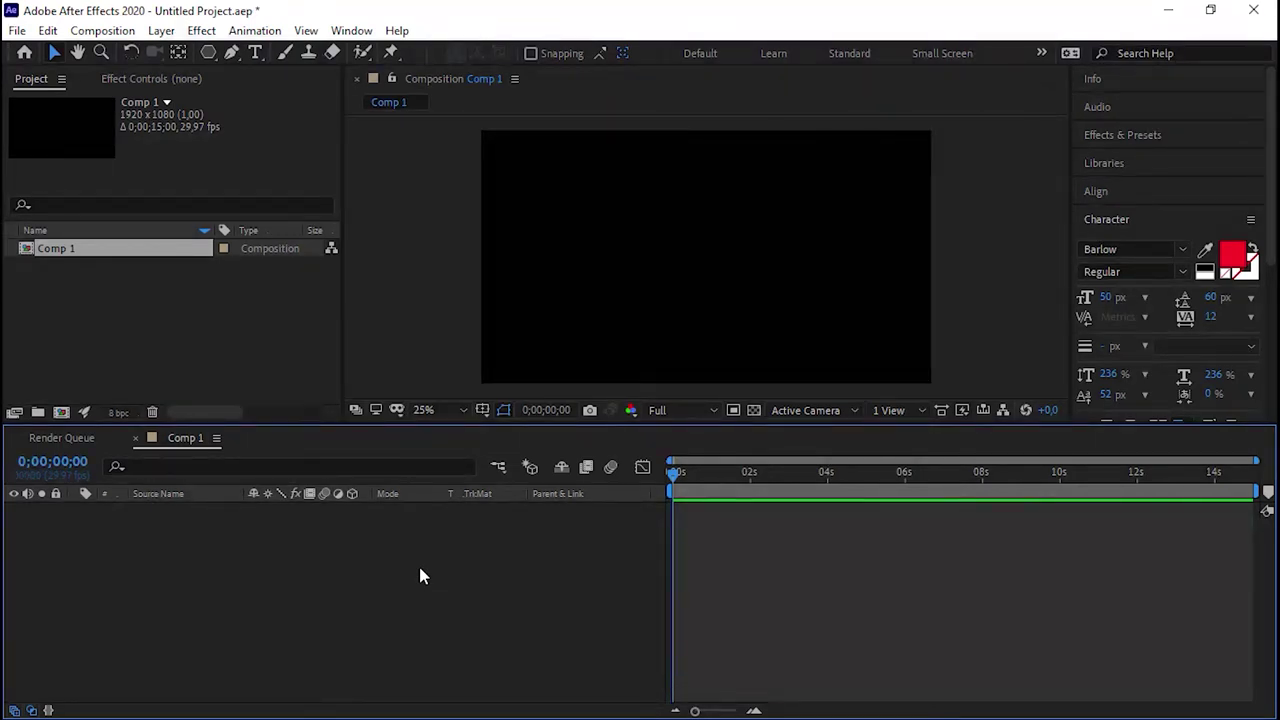
left_click(208, 52)
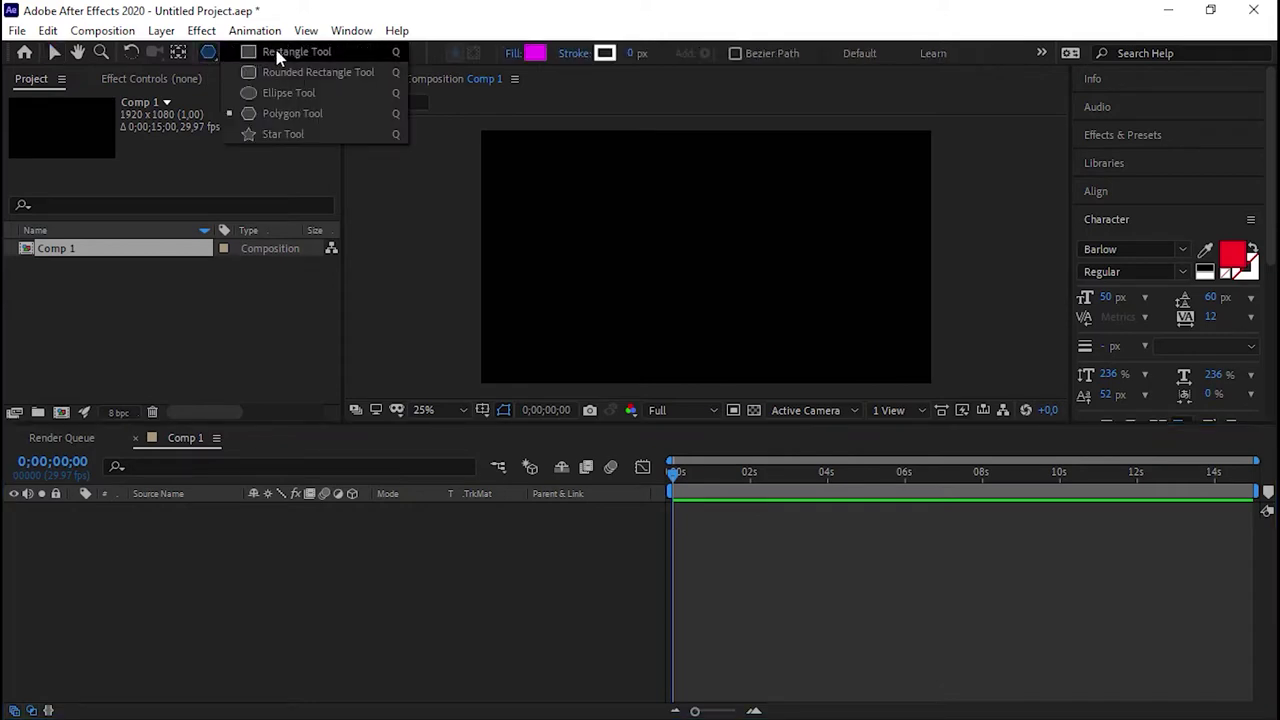
Draw a wide rectangle for the car body and fill it cyan (1EEED4).
left_click(276, 51)
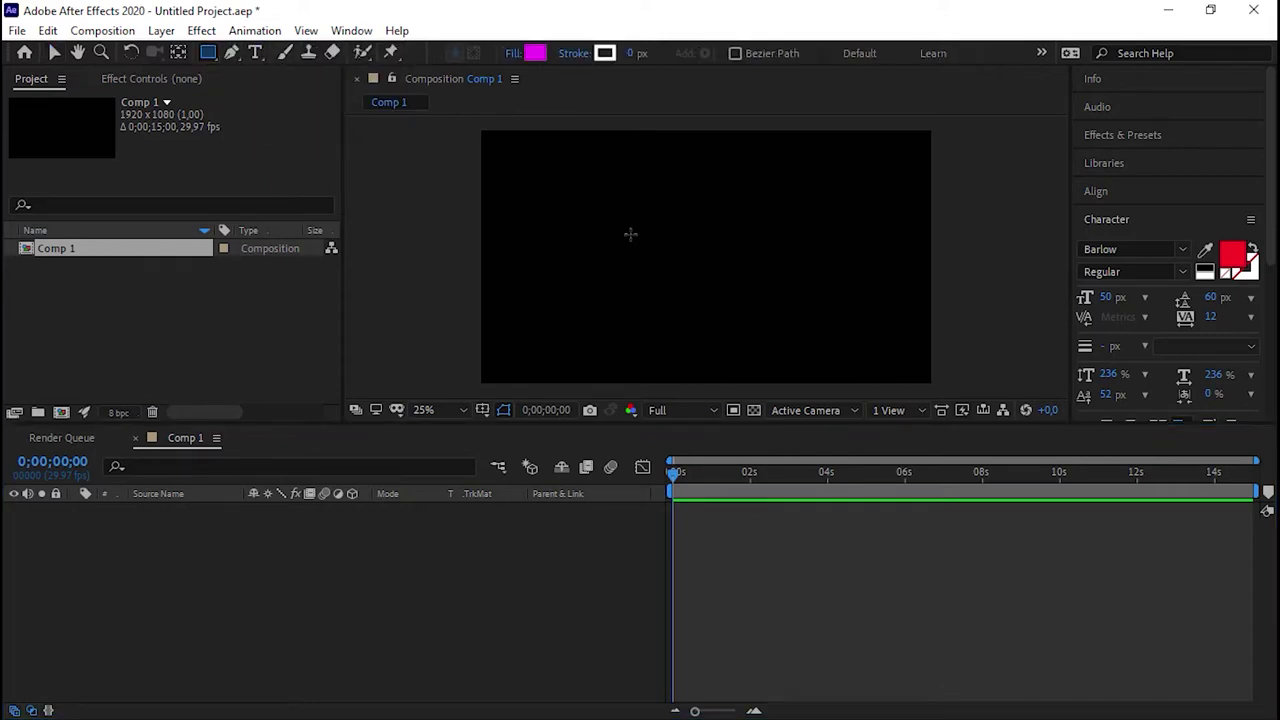
left_click_drag(642, 259, 740, 307)
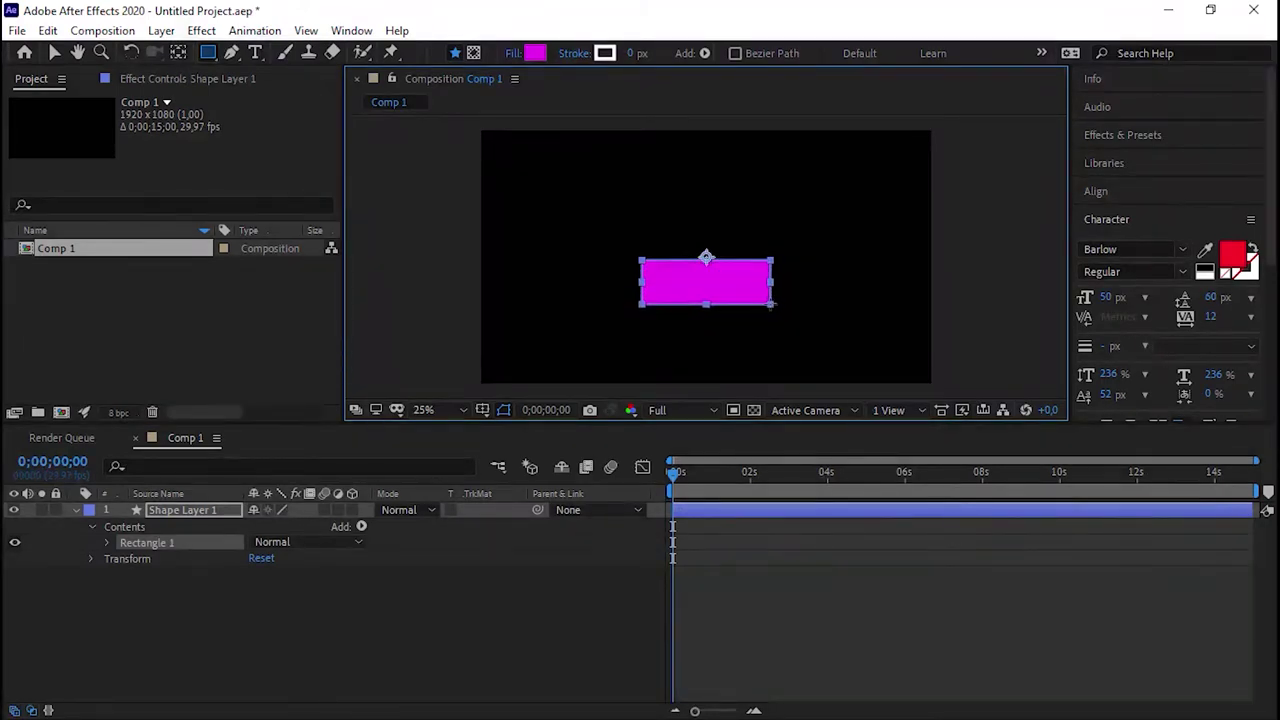
left_click_drag(740, 307, 772, 305)
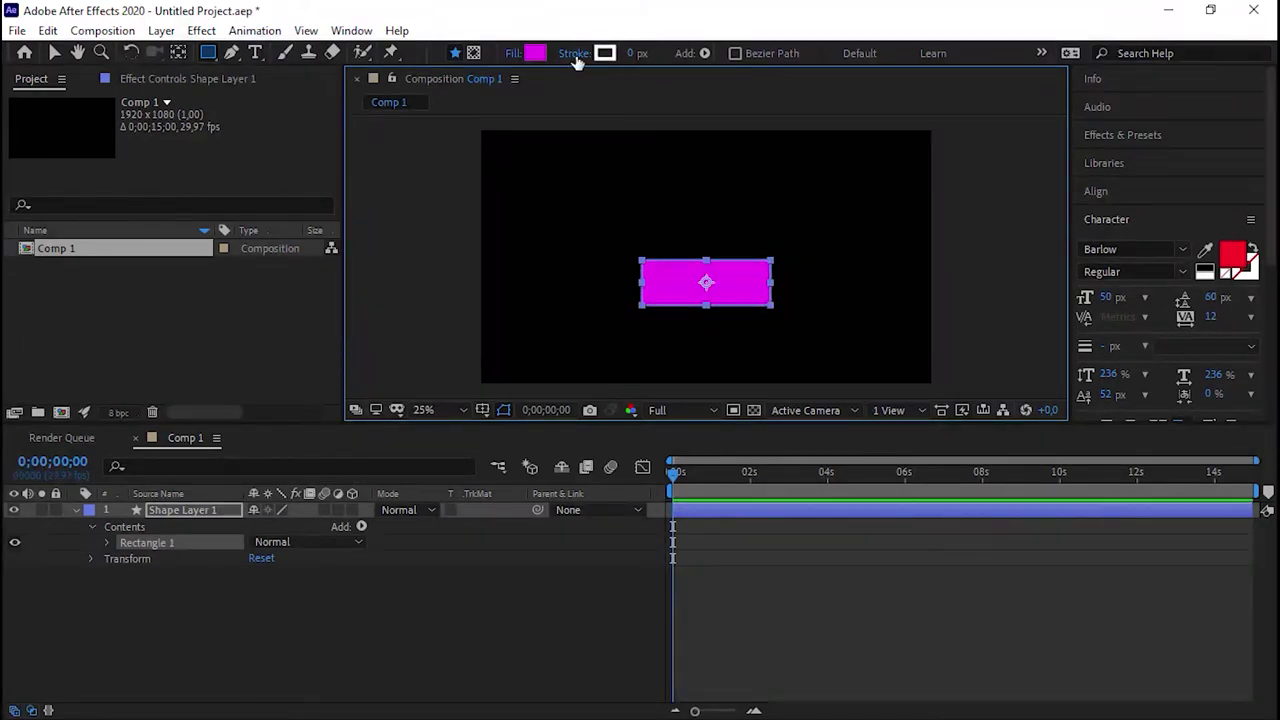
left_click(535, 54)
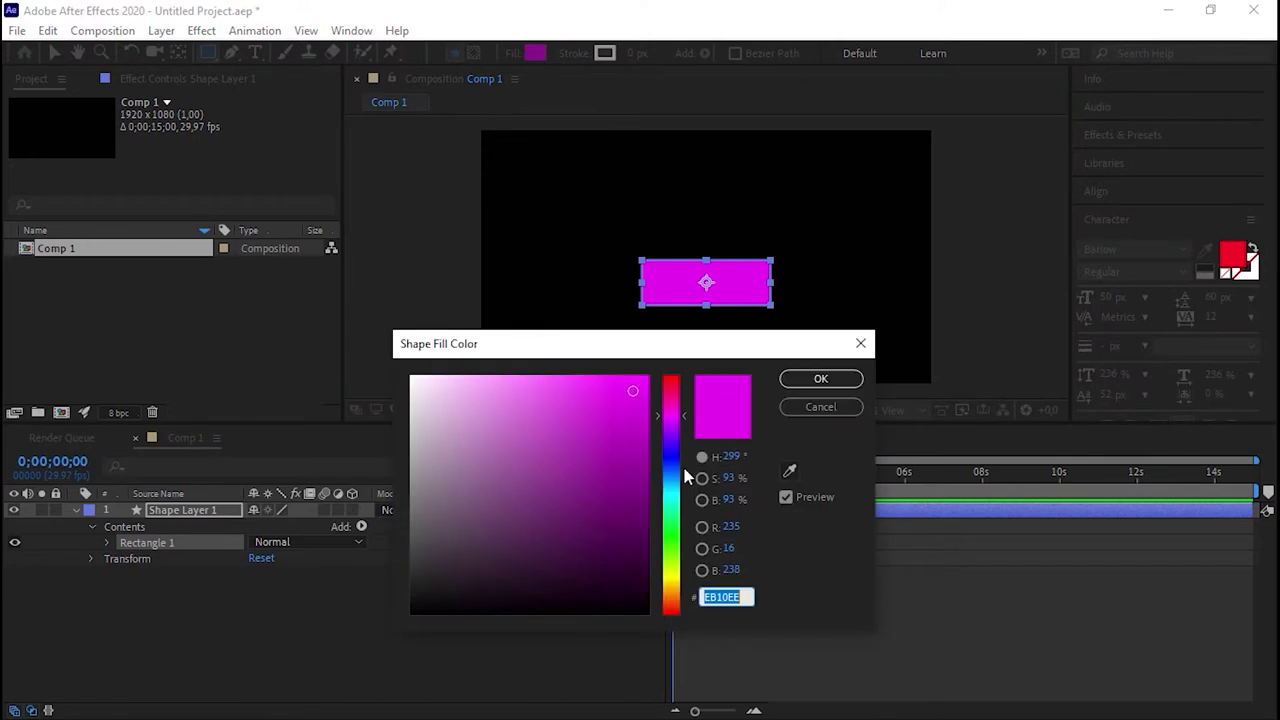
left_click(670, 499)
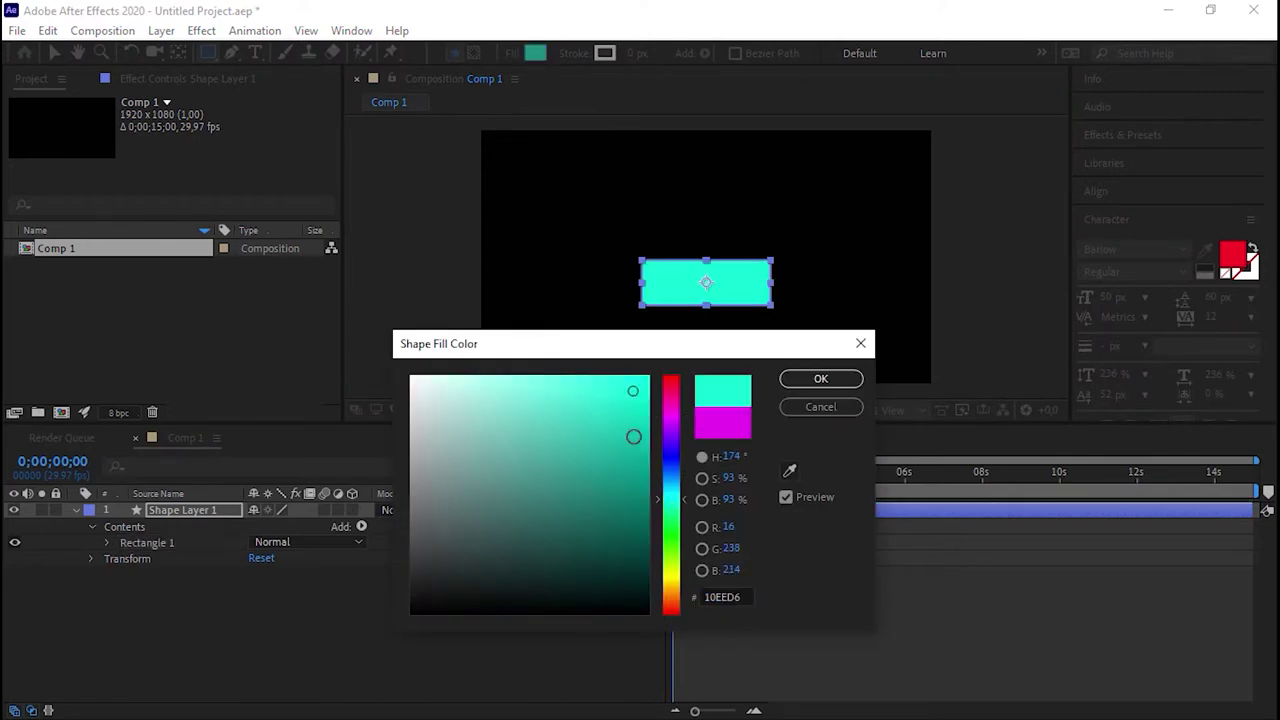
left_click(838, 379)
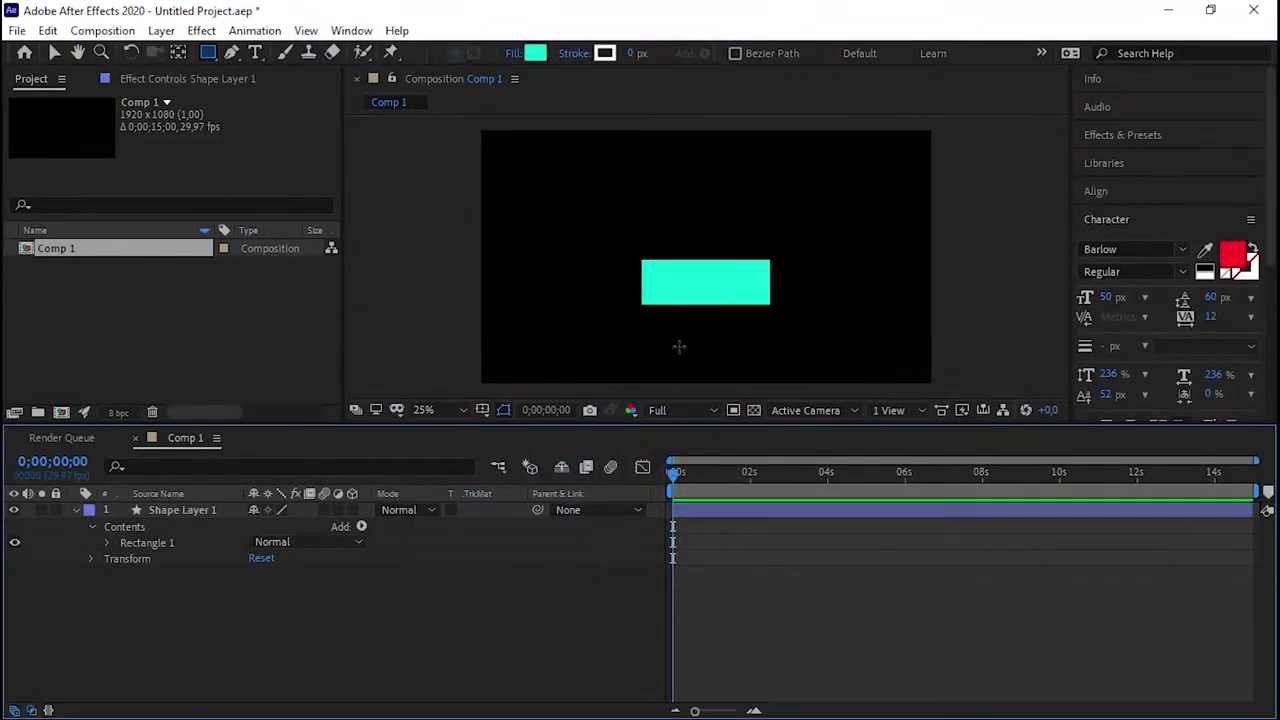
Rename the rectangle's shape layer to carroceria.
left_click(167, 512)
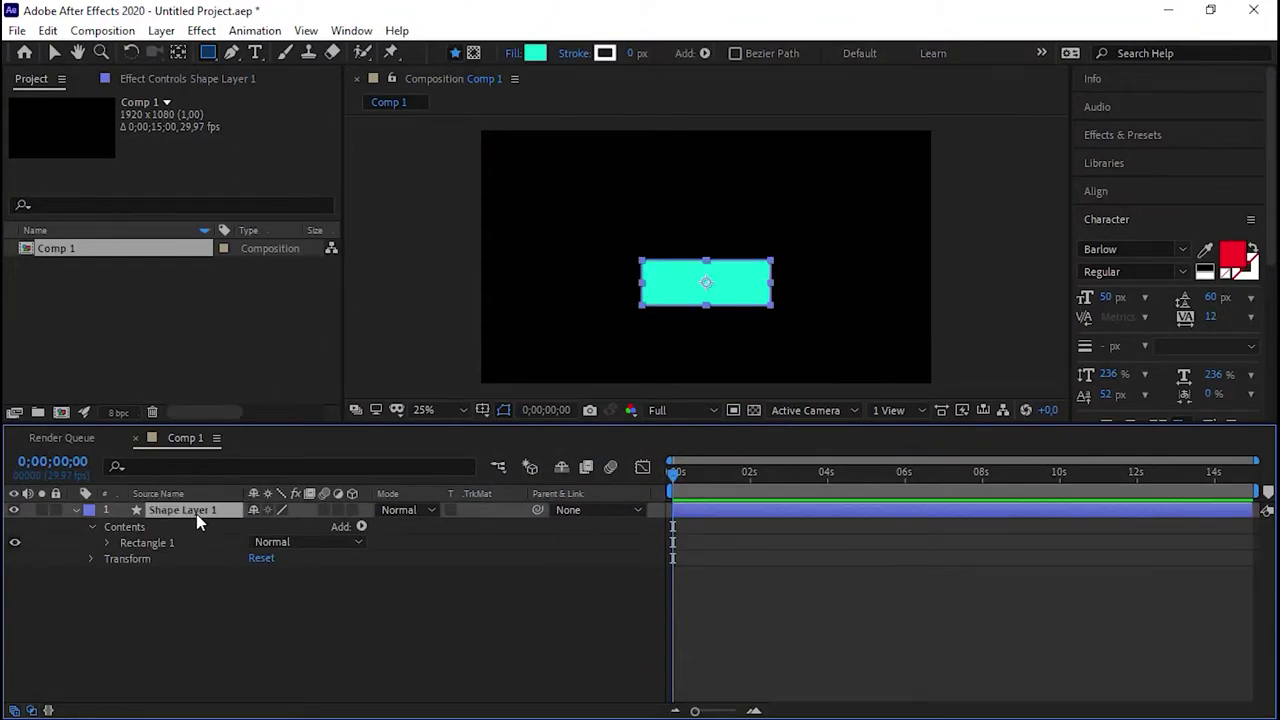
key("Return")
type("ca")
type("rroceriua")
key("Return")
left_click(515, 582)
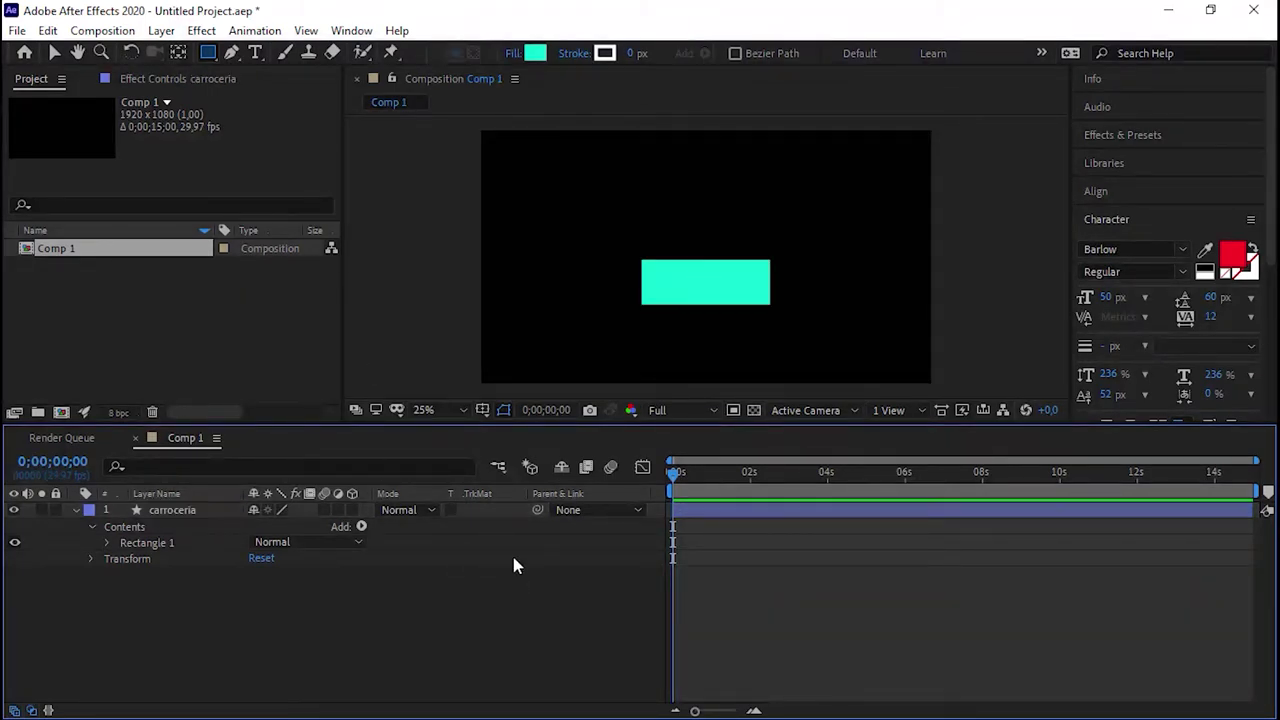
left_click(76, 510)
Draw a small ellipse below-left of the body and fill it near-white (F4F5F5).
mouse_move(208, 53)
left_mouse_down()
mouse_move(284, 112)
mouse_move(286, 93)
left_mouse_up()
left_click(596, 302)
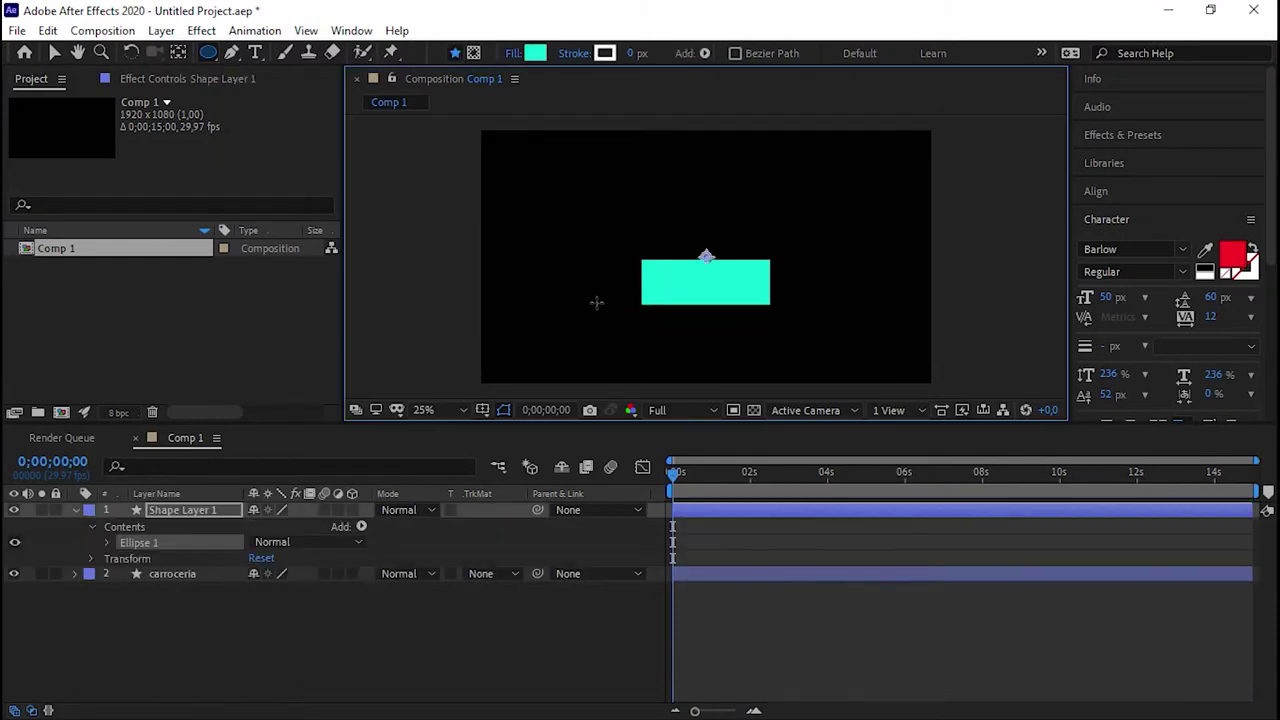
left_click_drag(597, 303, 617, 322)
left_click(530, 55)
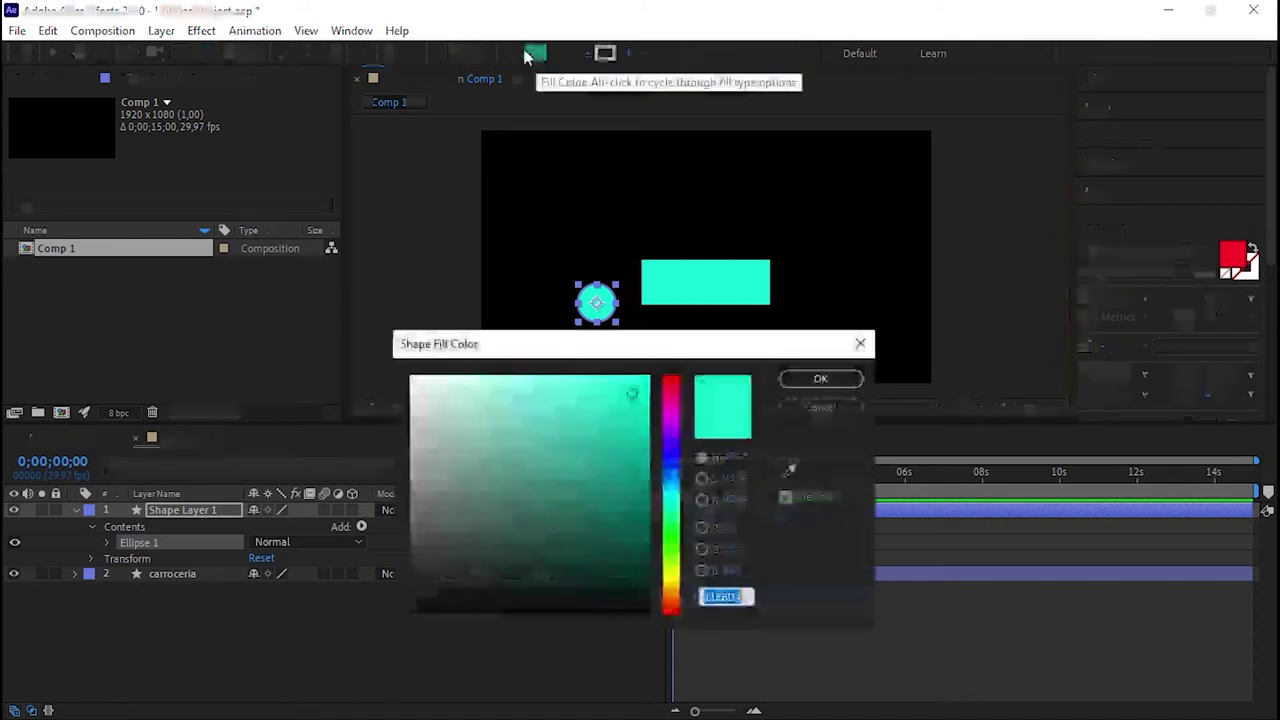
left_click(411, 384)
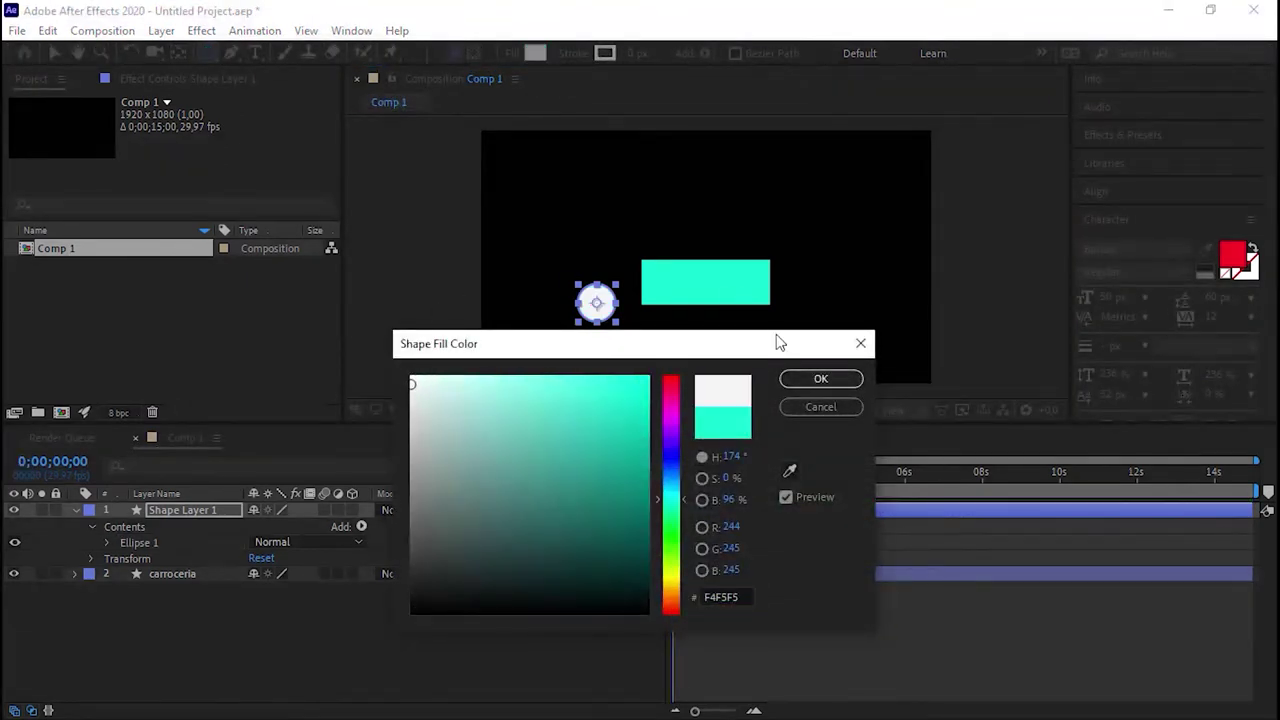
left_click(820, 378)
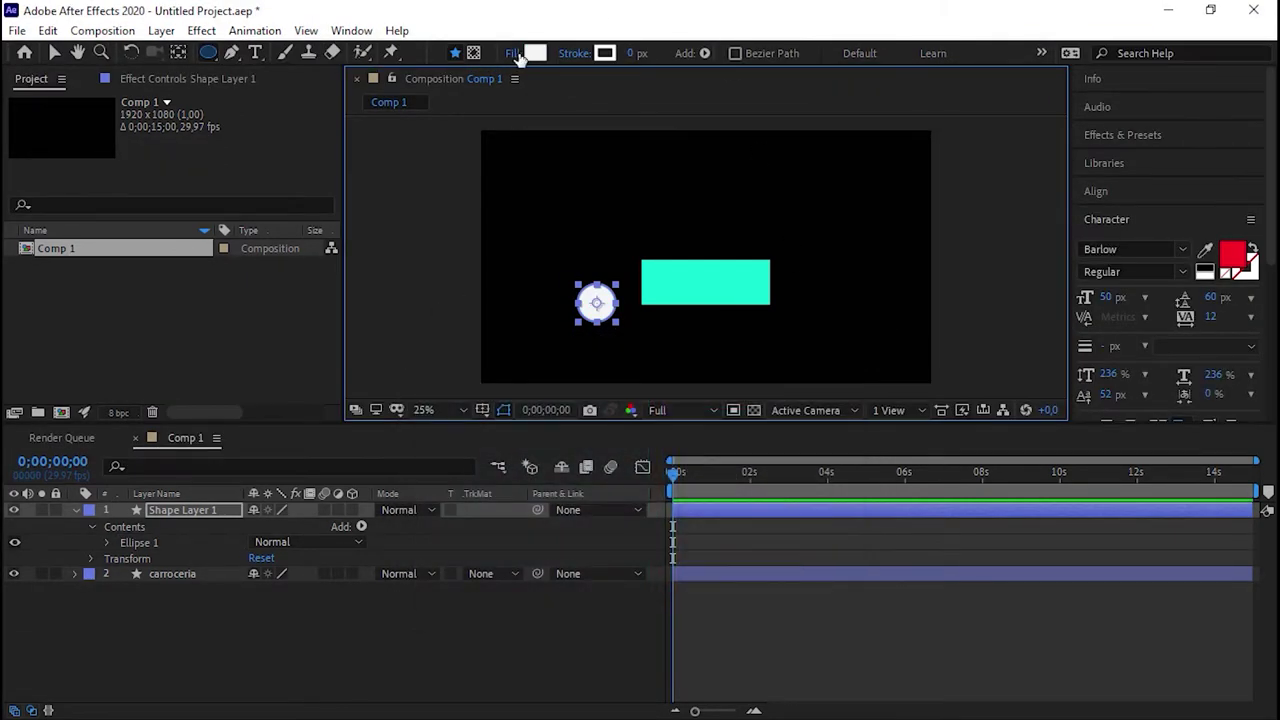
left_click(154, 630)
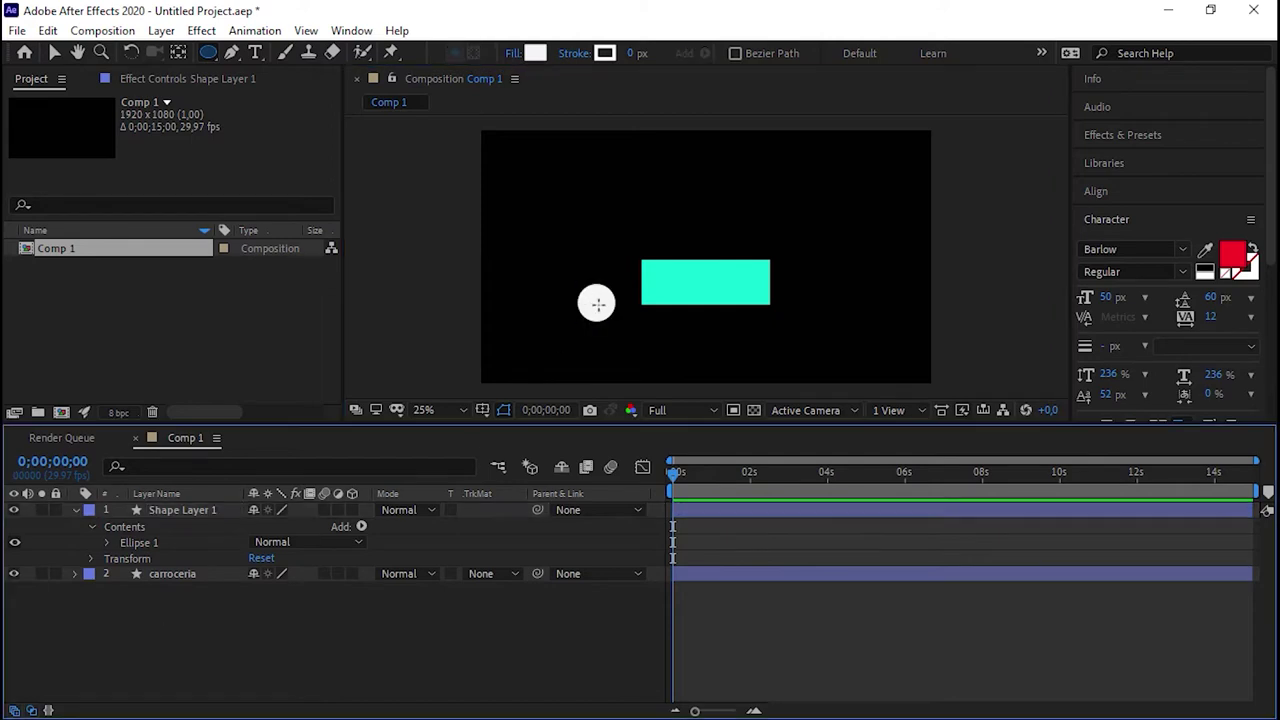
left_click(184, 511)
key("Return")
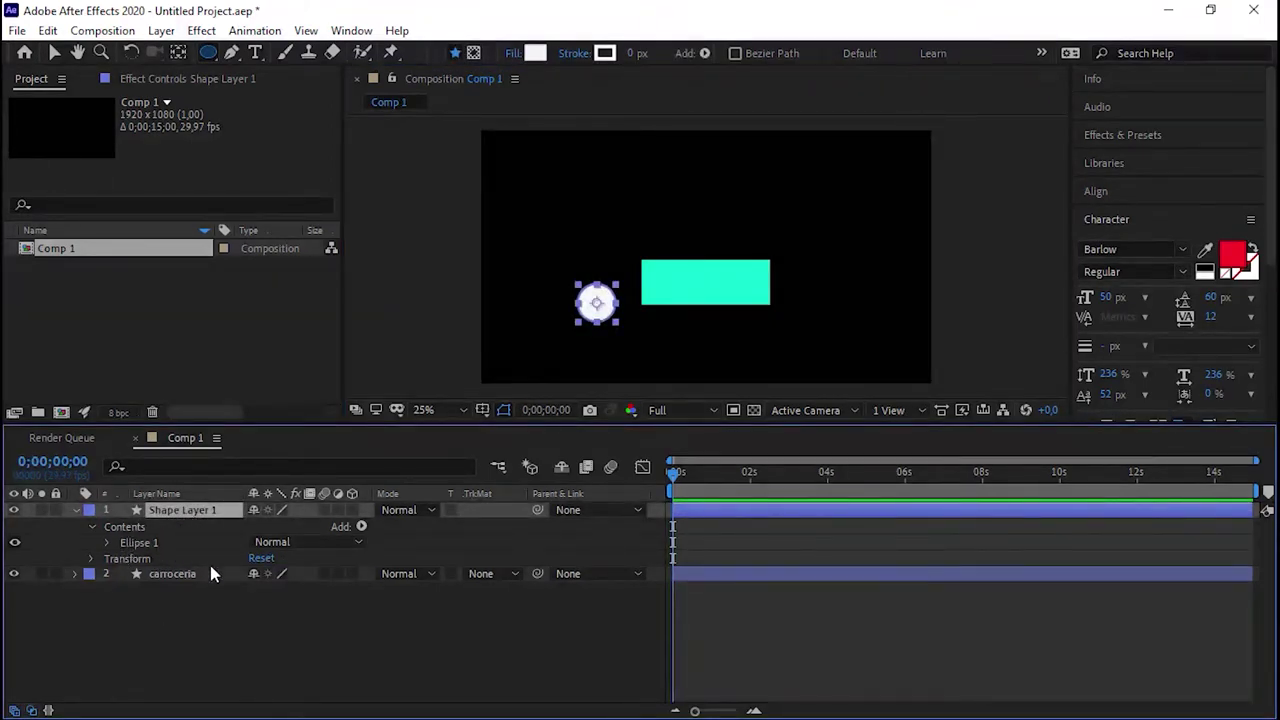
With no fill, draw a vertical pen path through the wheel circle at 50% zoom.
left_click(513, 53)
left_click(32, 54)
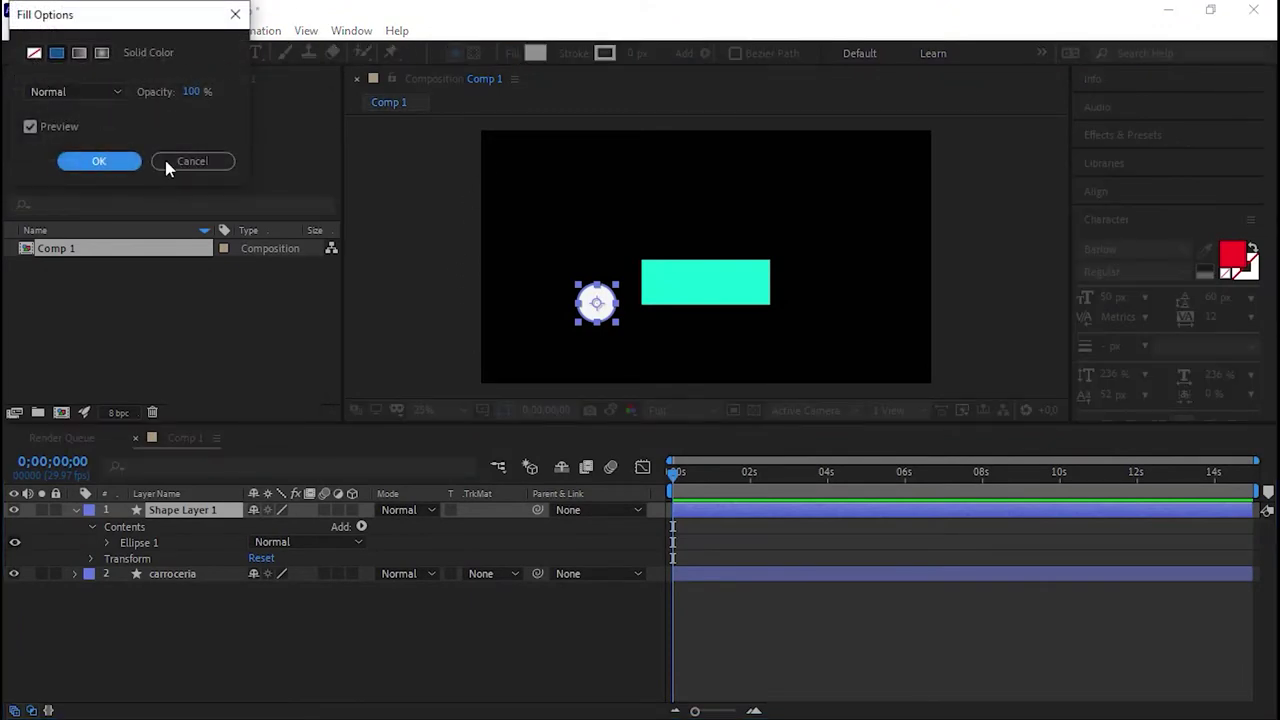
left_click(99, 161)
left_click(233, 53)
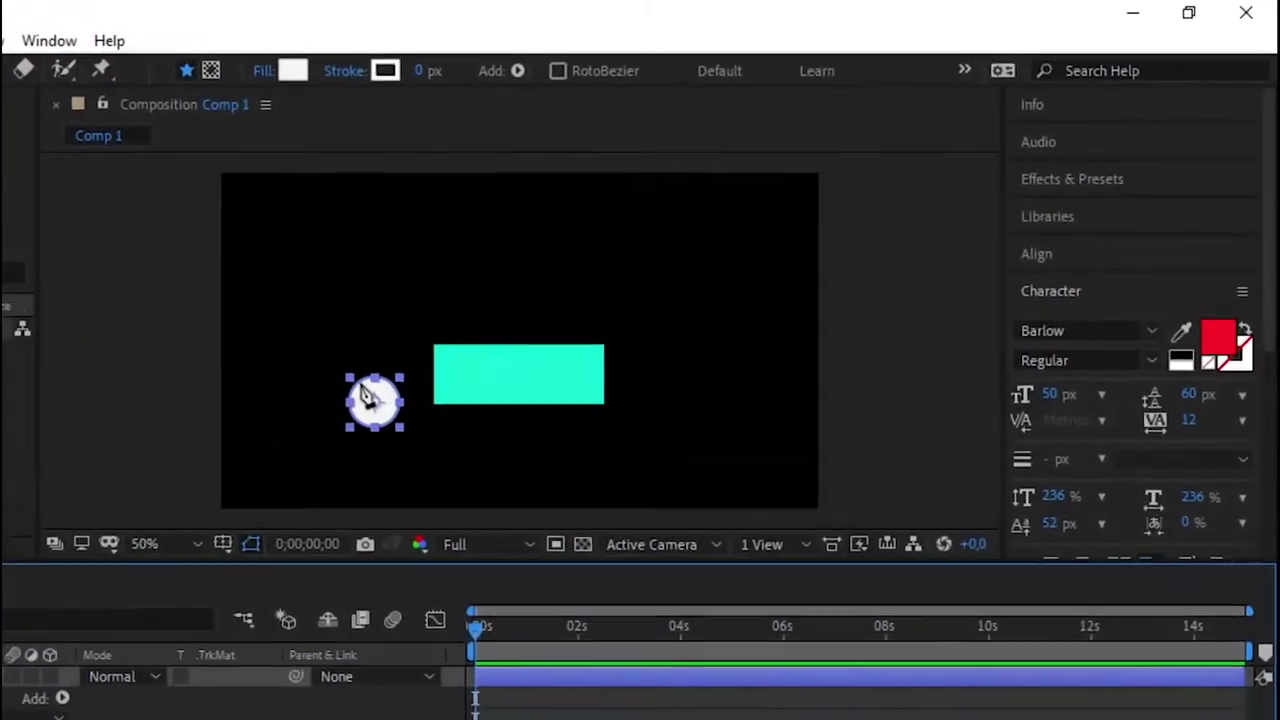
key(".")
left_click(469, 338)
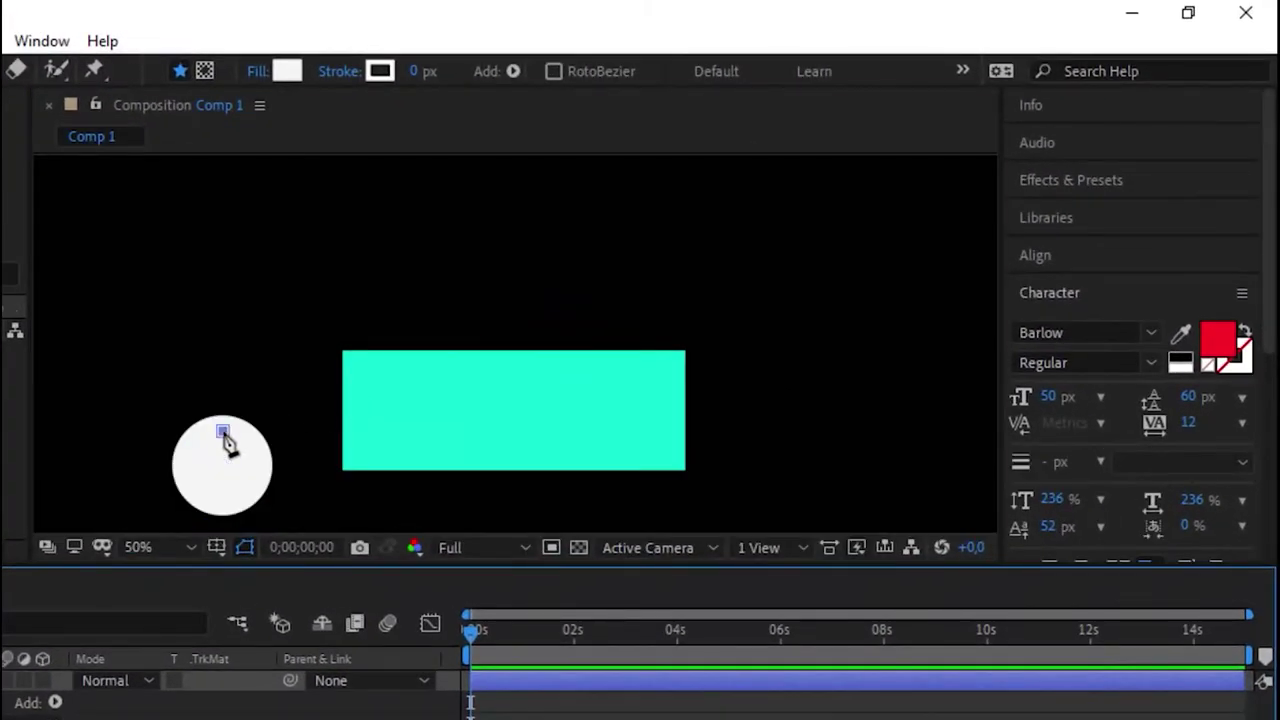
left_click(218, 498)
left_click_drag(219, 500, 226, 505)
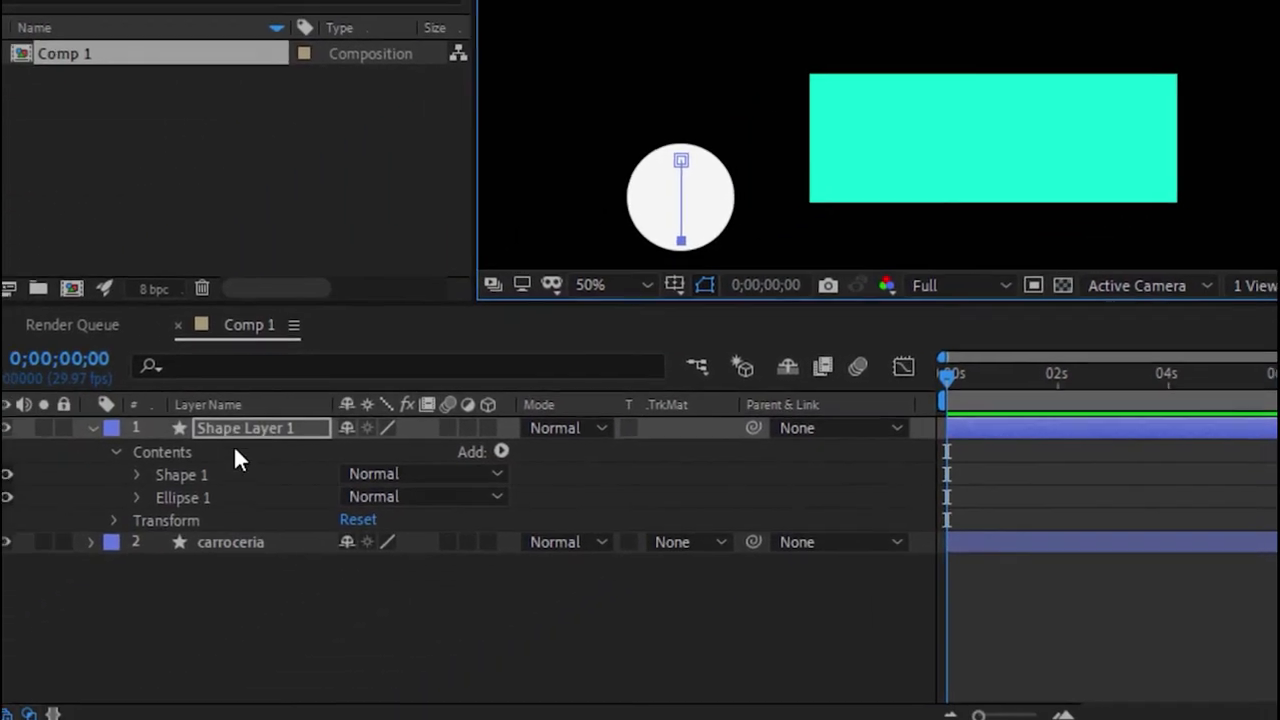
Turn off the line's Fill 1 and give it a black 20 px stroke.
left_click(215, 465)
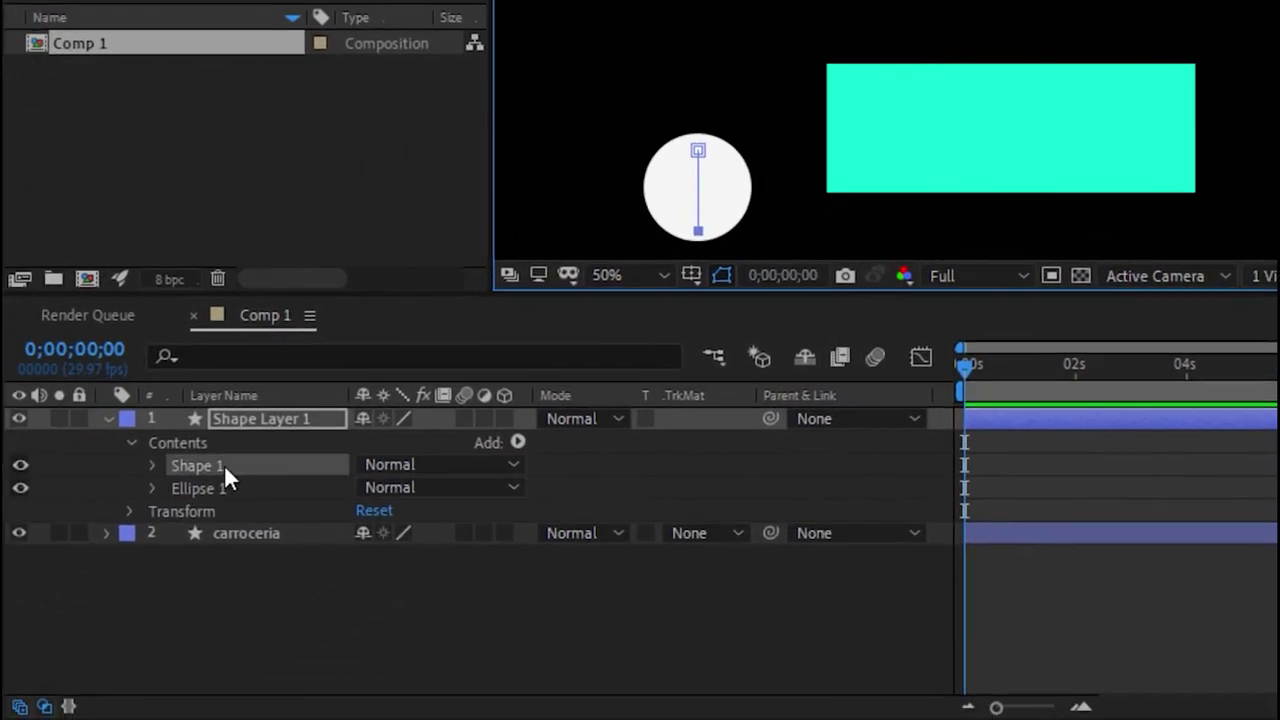
left_click(153, 466)
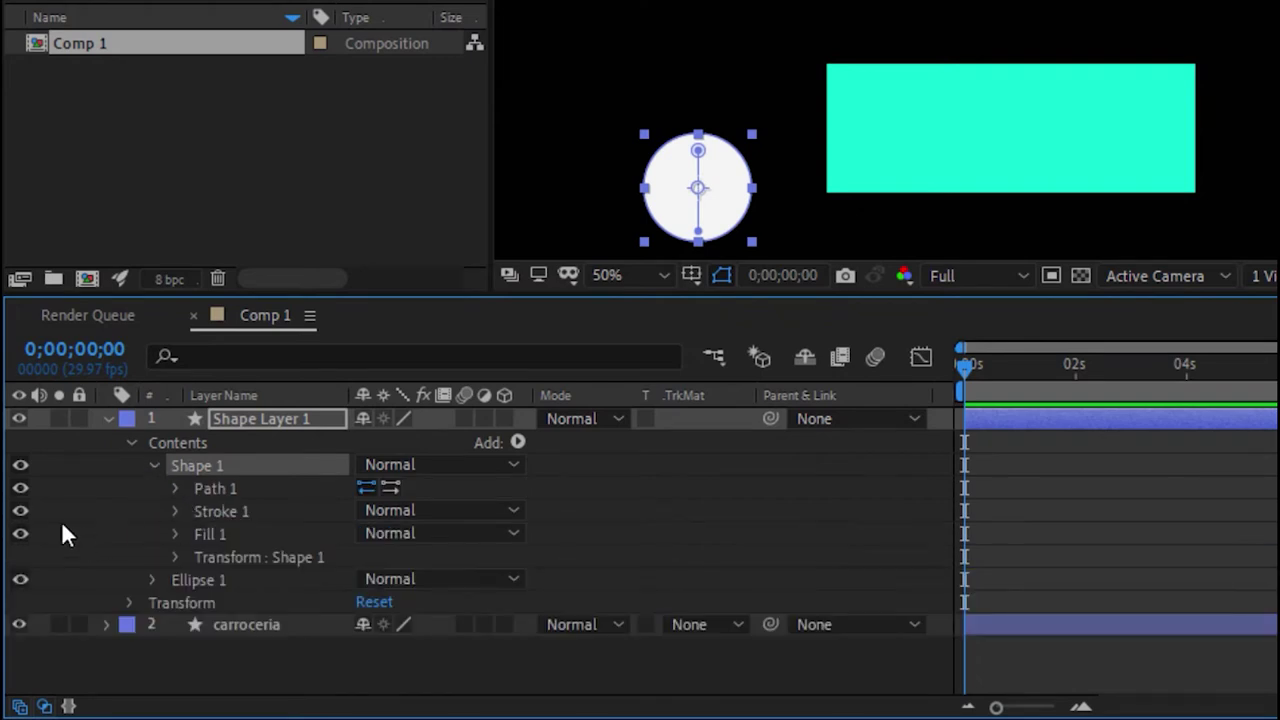
left_click(20, 534)
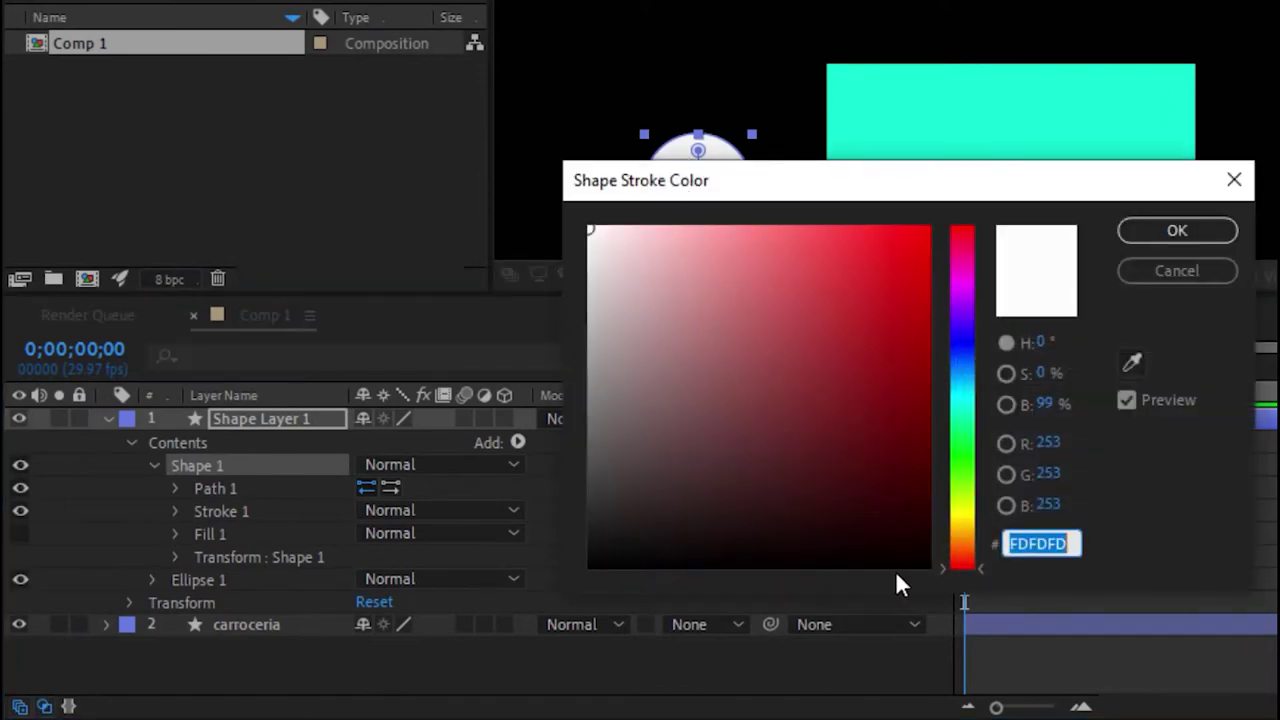
left_click(908, 546)
left_click(1155, 236)
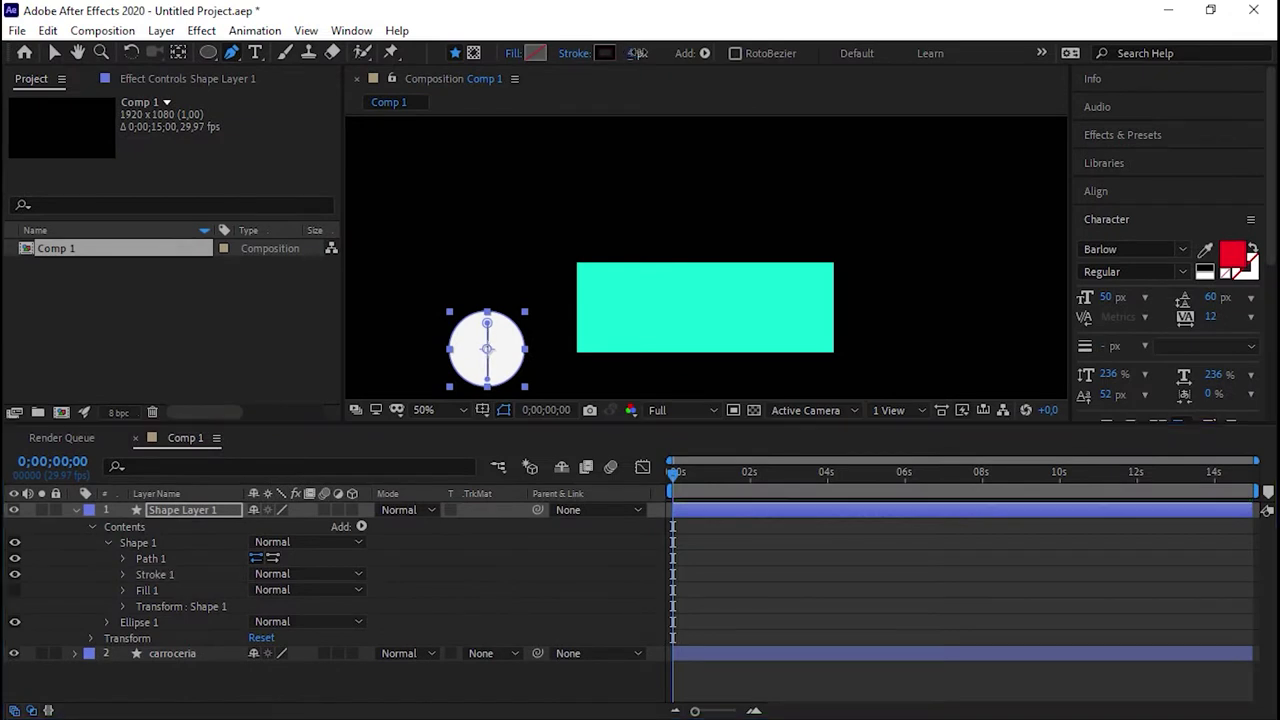
left_click_drag(632, 53, 655, 55)
left_click(511, 593)
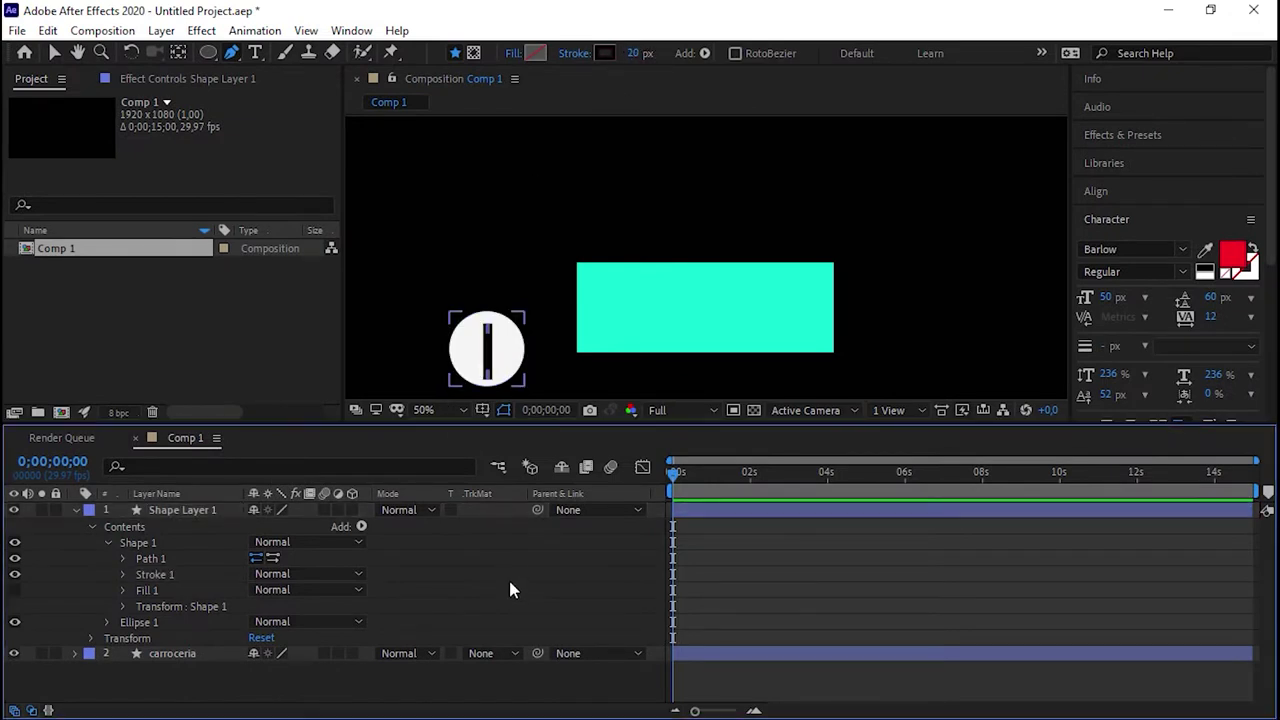
left_click(76, 511)
Rename the wheel layer to roda and move it to the body's left end.
left_click(173, 511)
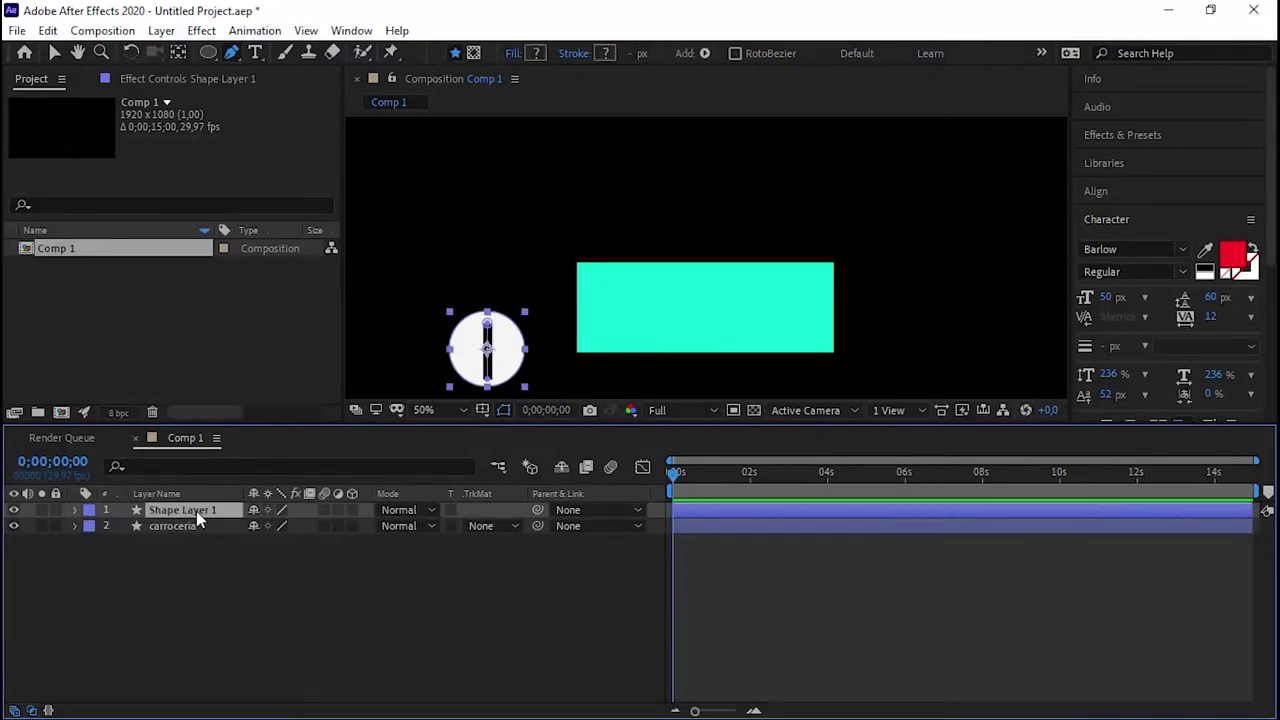
type("roda")
key("Return")
left_click(54, 54)
left_click_drag(510, 370, 649, 364)
Duplicate roda as roda 2, place it at the body's right end, and zoom to 25%.
left_click(208, 515)
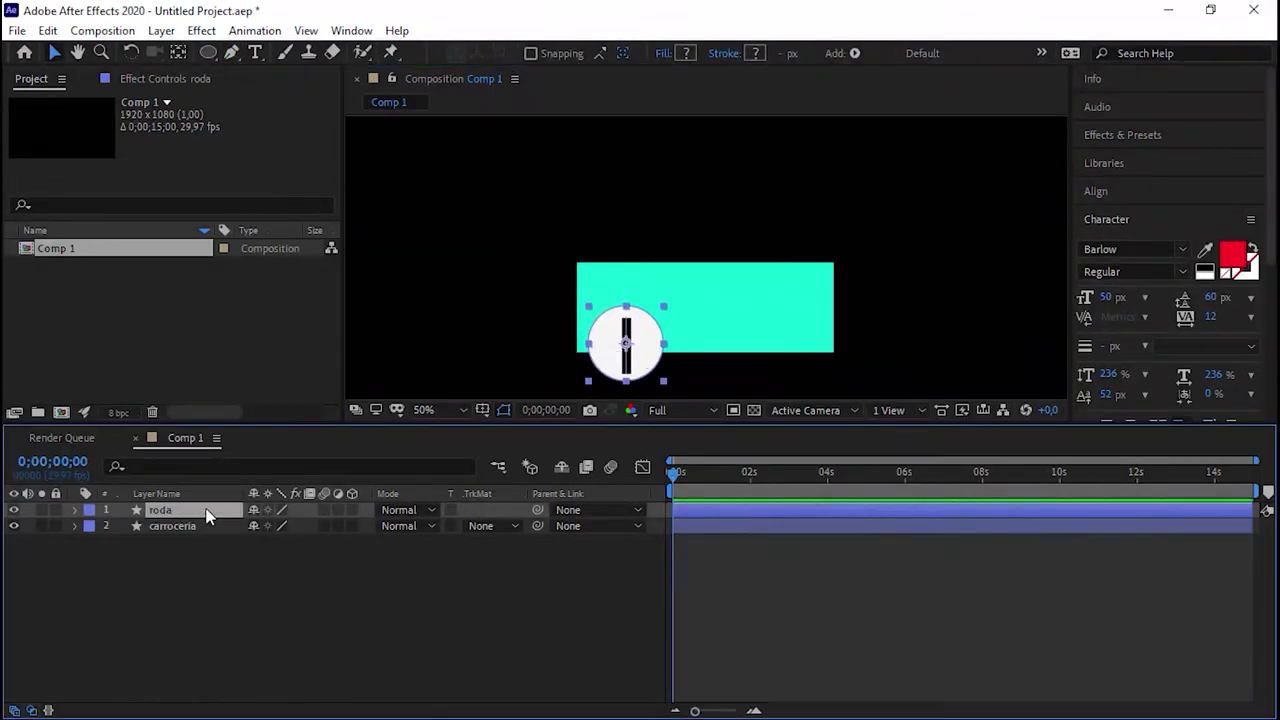
key("ctrl+d")
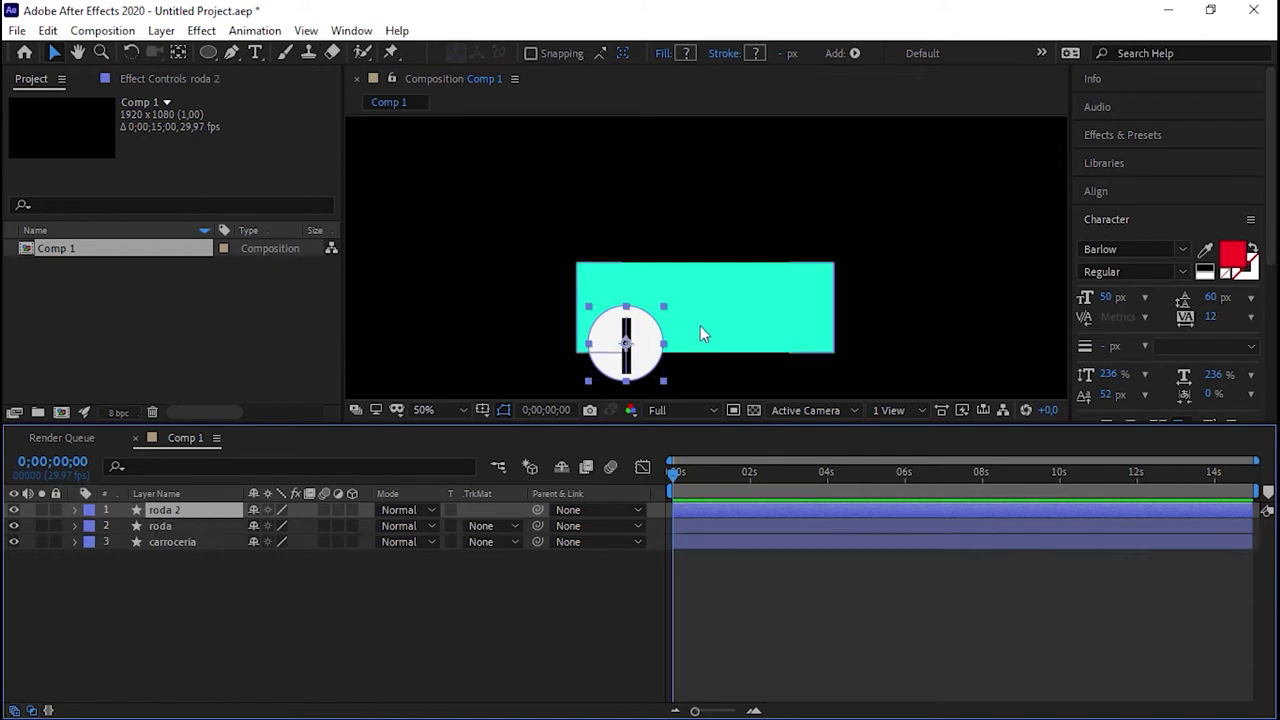
left_click_drag(665, 352, 811, 356)
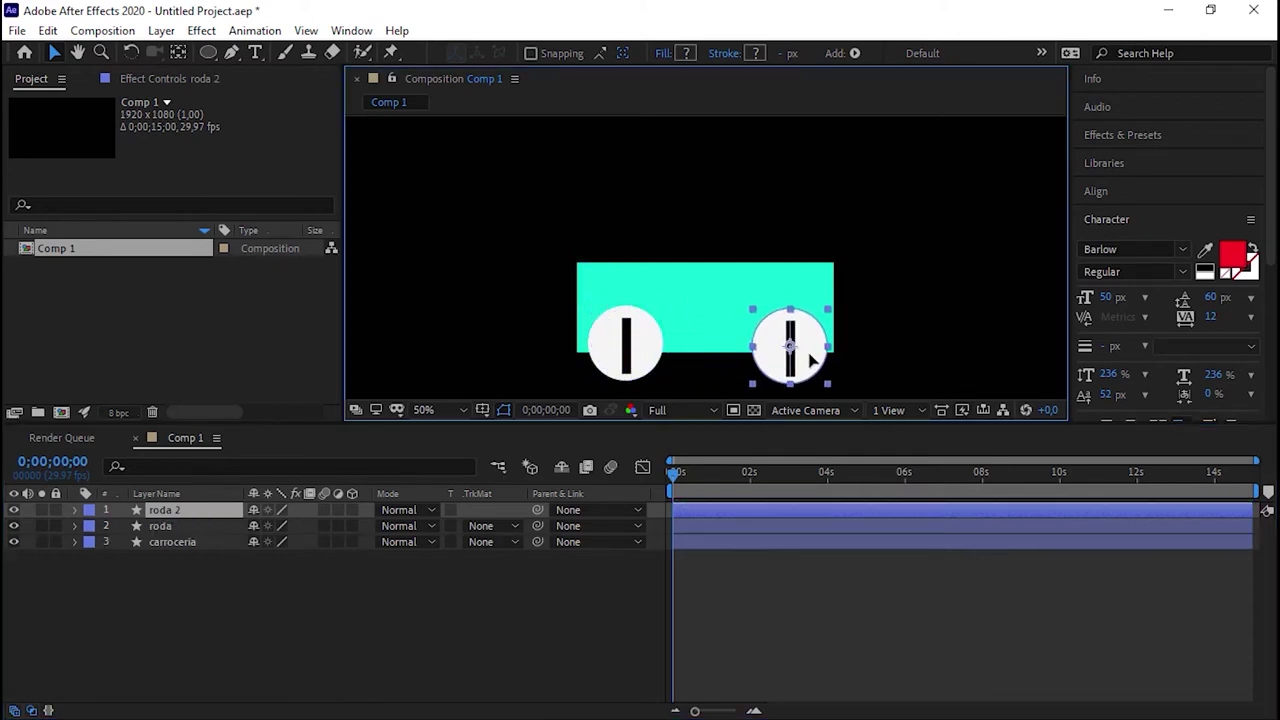
key("comma")
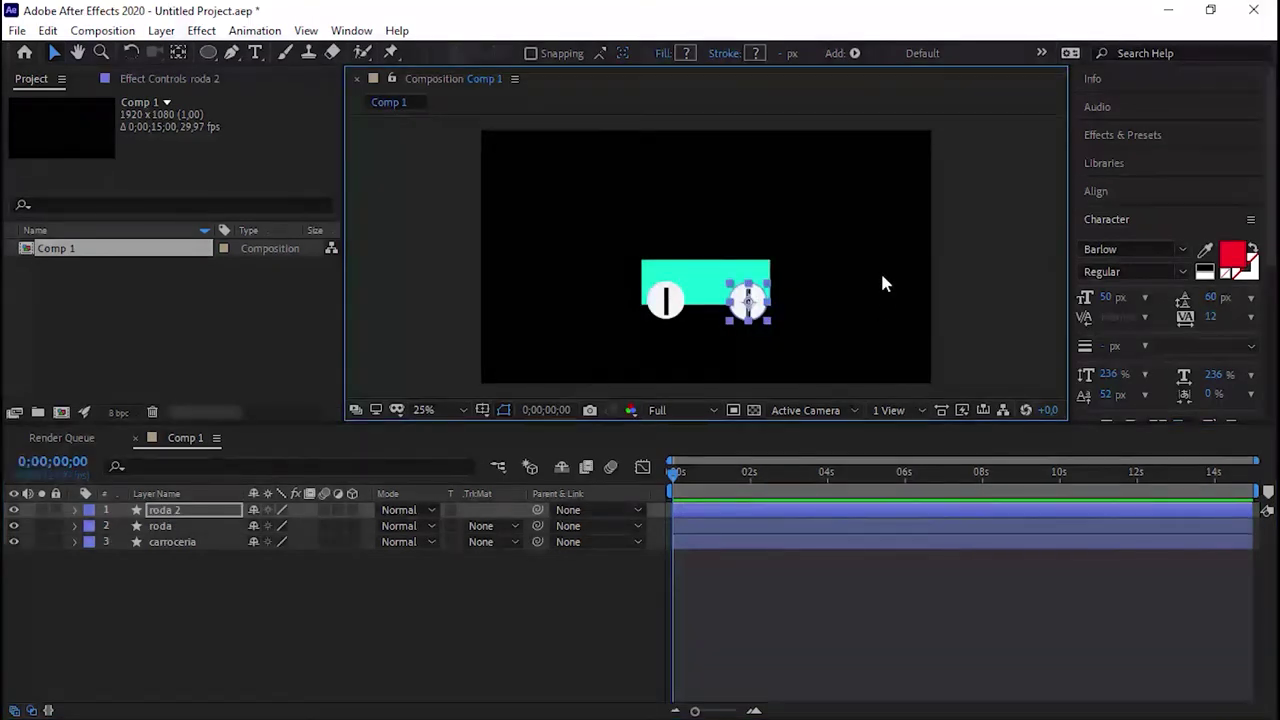
left_click(175, 598)
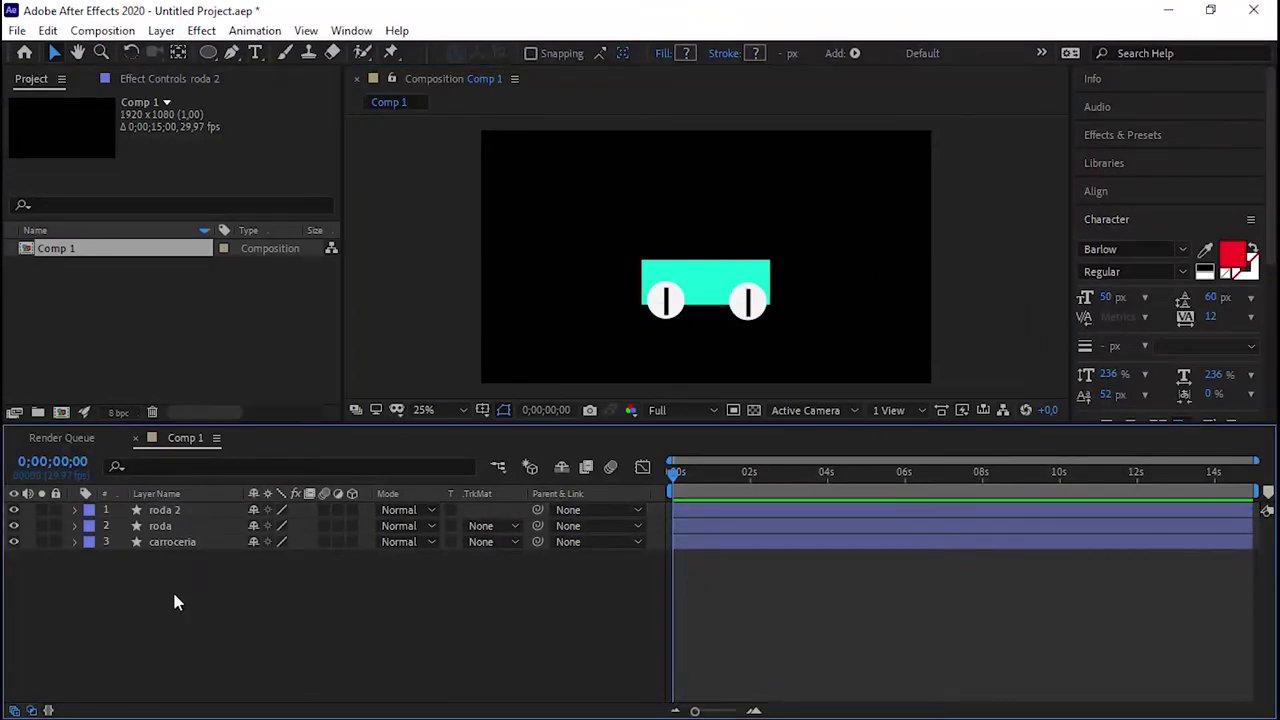
Select roda 2 and roda and pick-whip their Parent to carroceria.
left_click(179, 511)
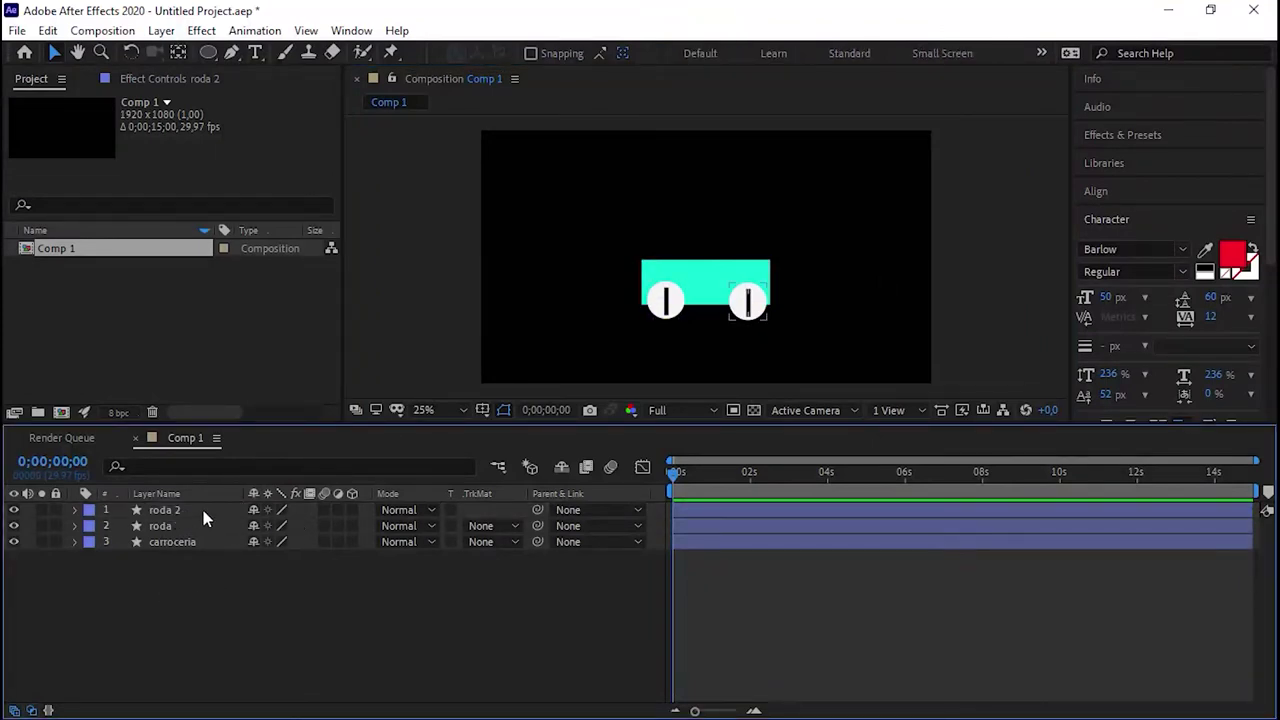
left_click(203, 523, "ctrl")
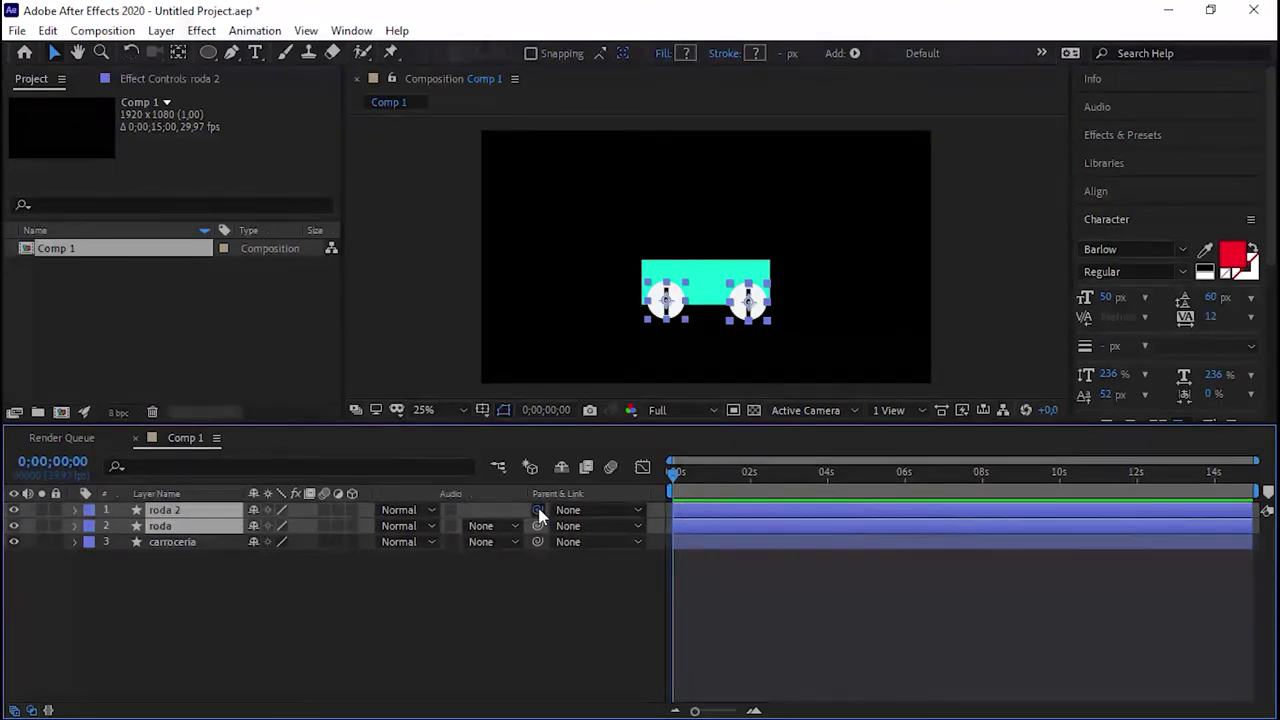
left_click_drag(538, 512, 190, 550)
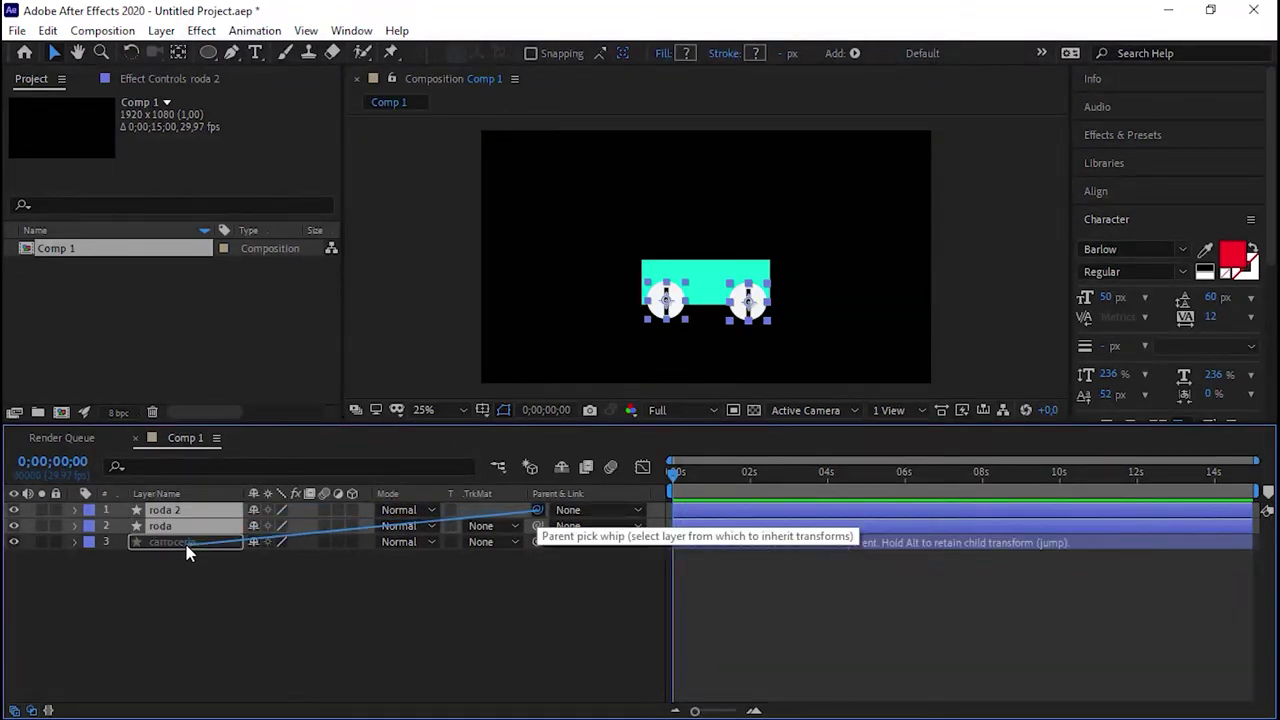
left_click_drag(186, 545, 186, 545)
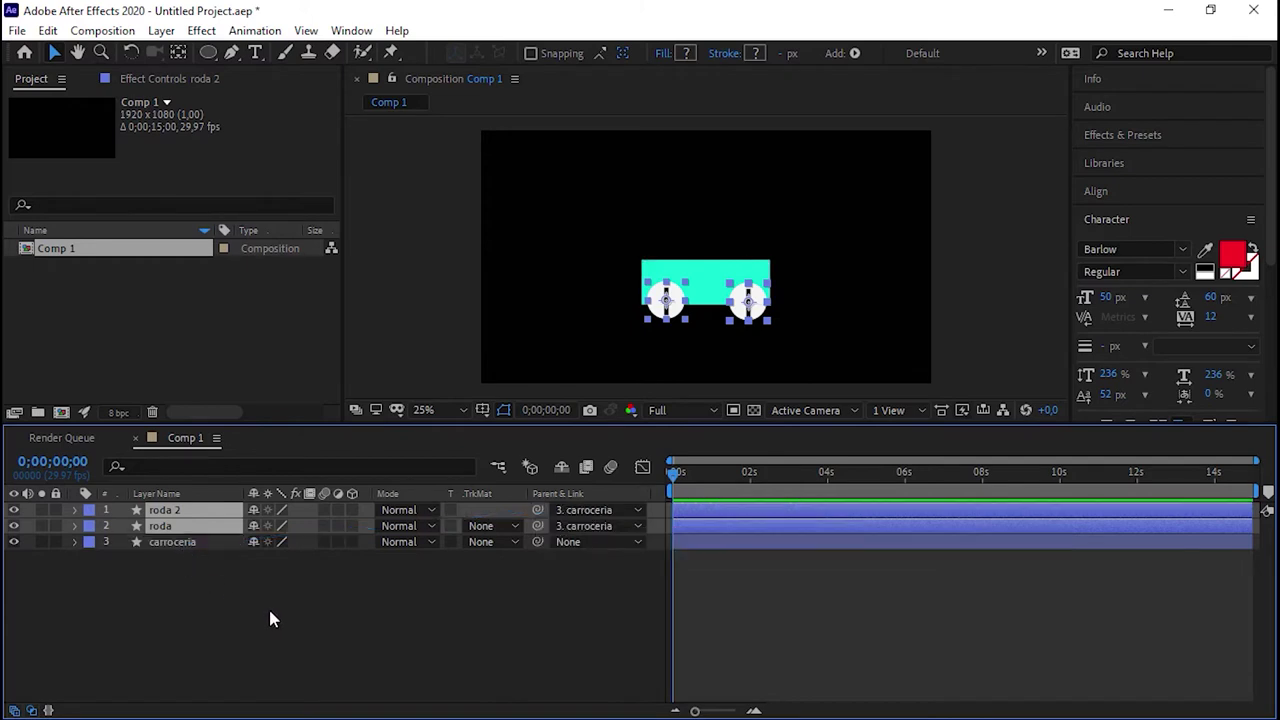
Move the carroceria body and its wheels off the frame's left edge.
left_click(267, 606)
left_click(177, 543)
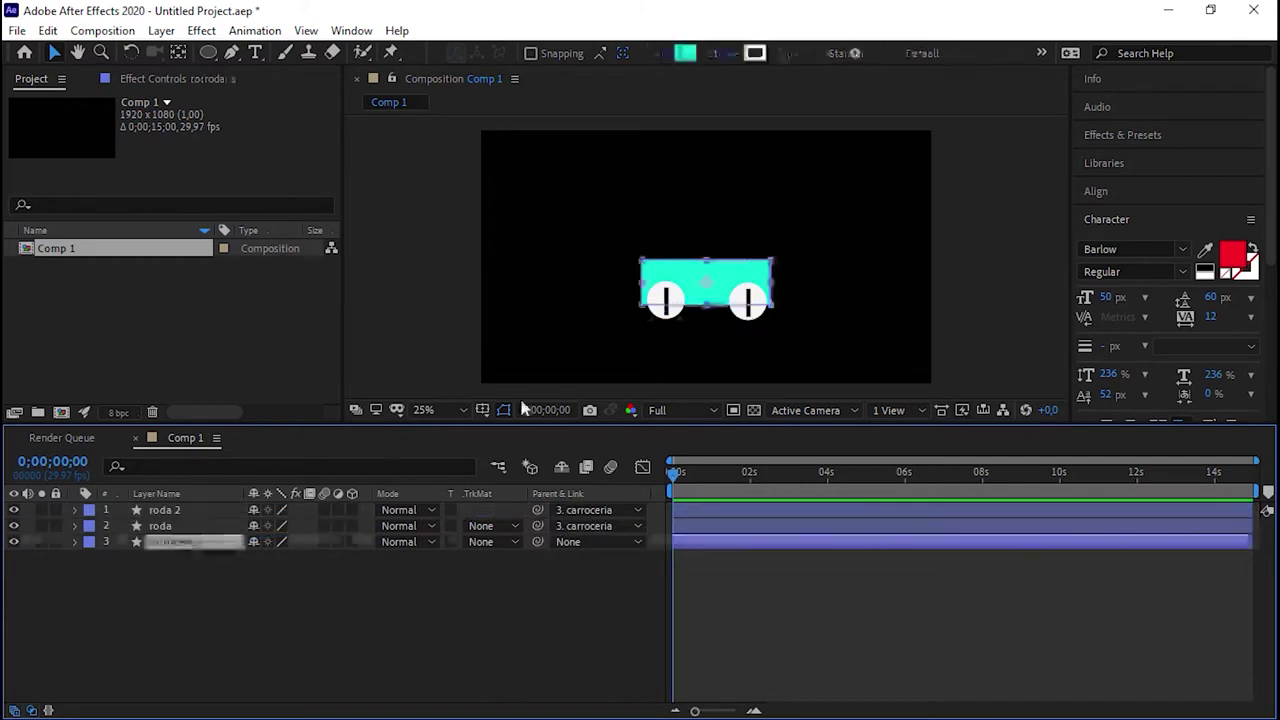
mouse_move(737, 286)
left_mouse_down()
mouse_move(597, 287)
mouse_move(748, 296)
left_mouse_up()
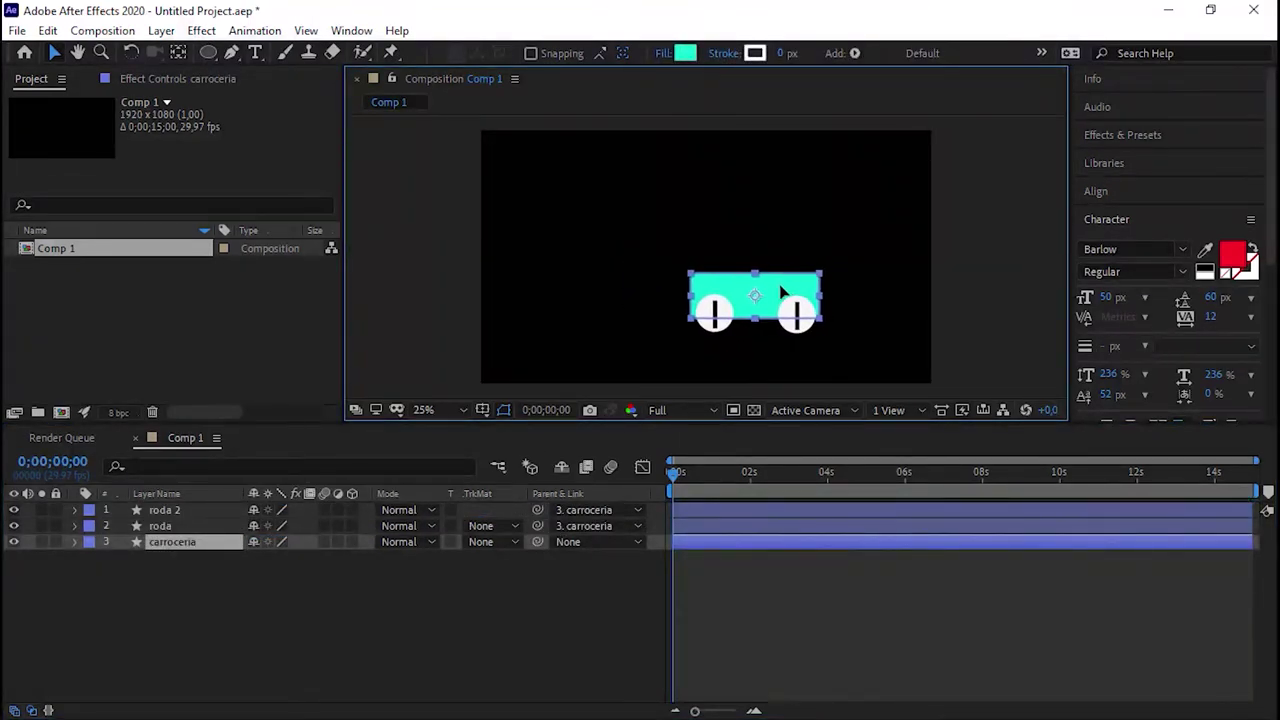
left_click_drag(748, 296, 653, 307)
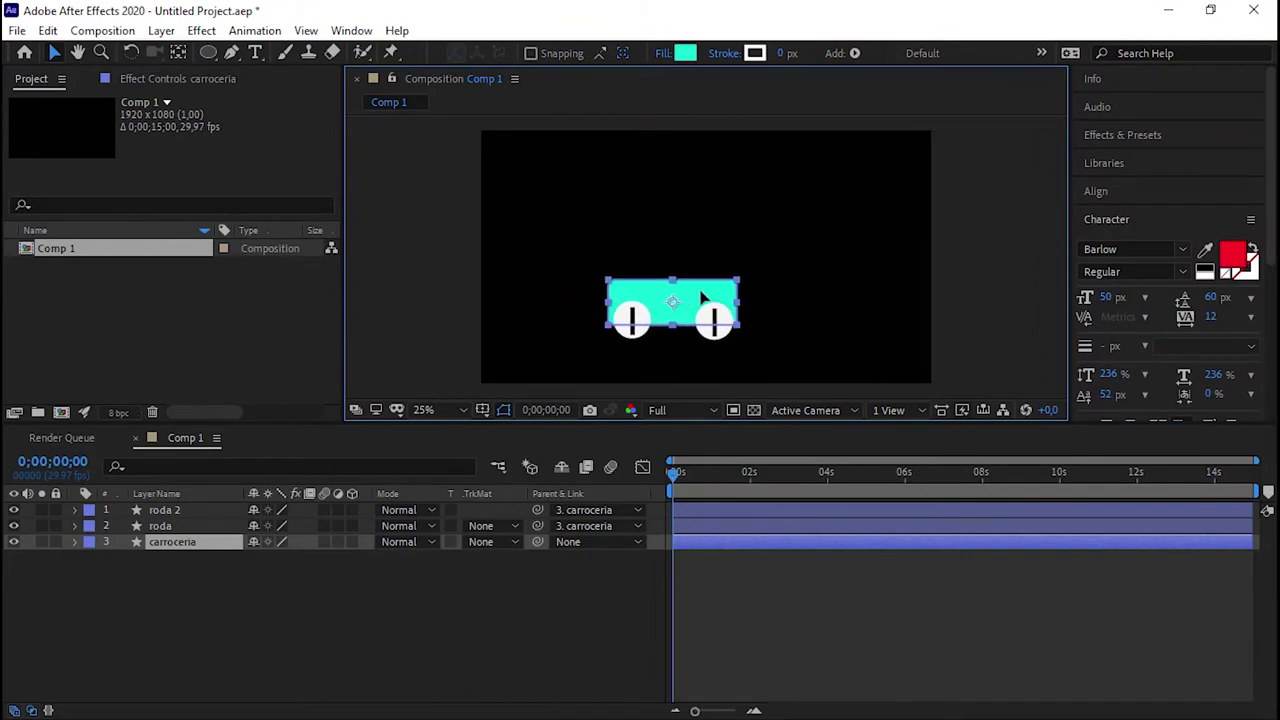
key("Return")
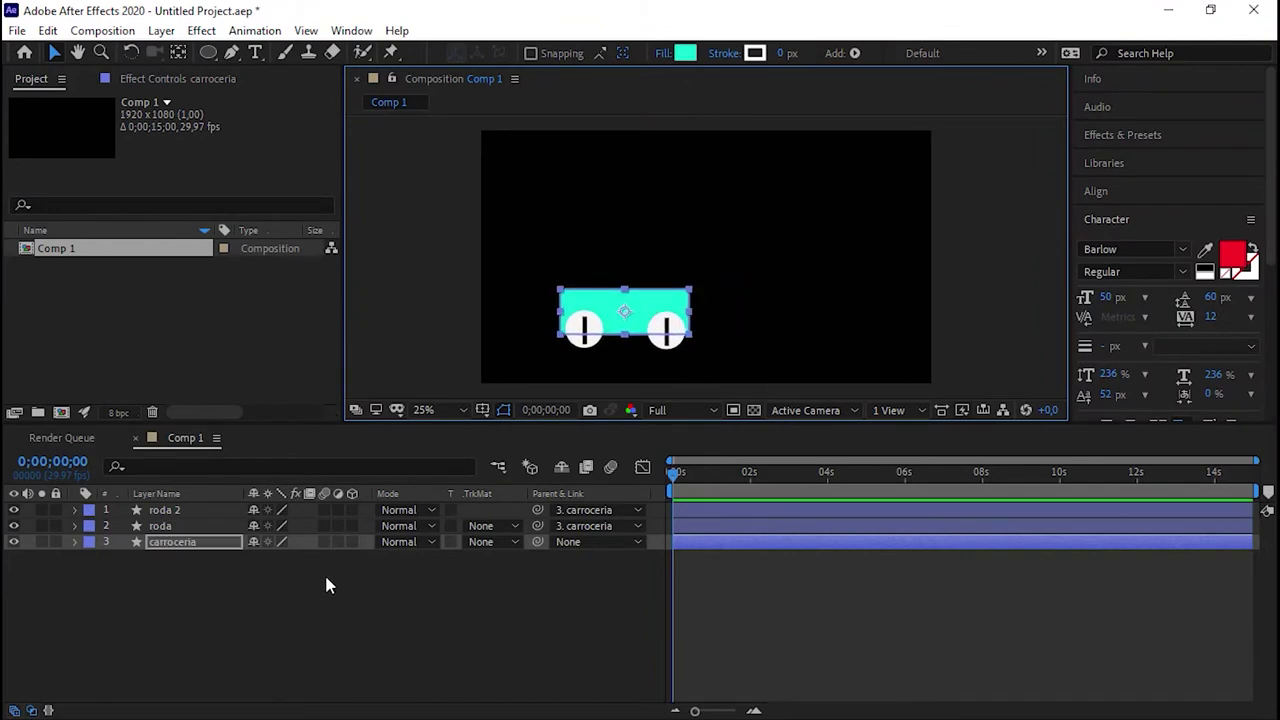
left_click_drag(624, 311, 440, 327)
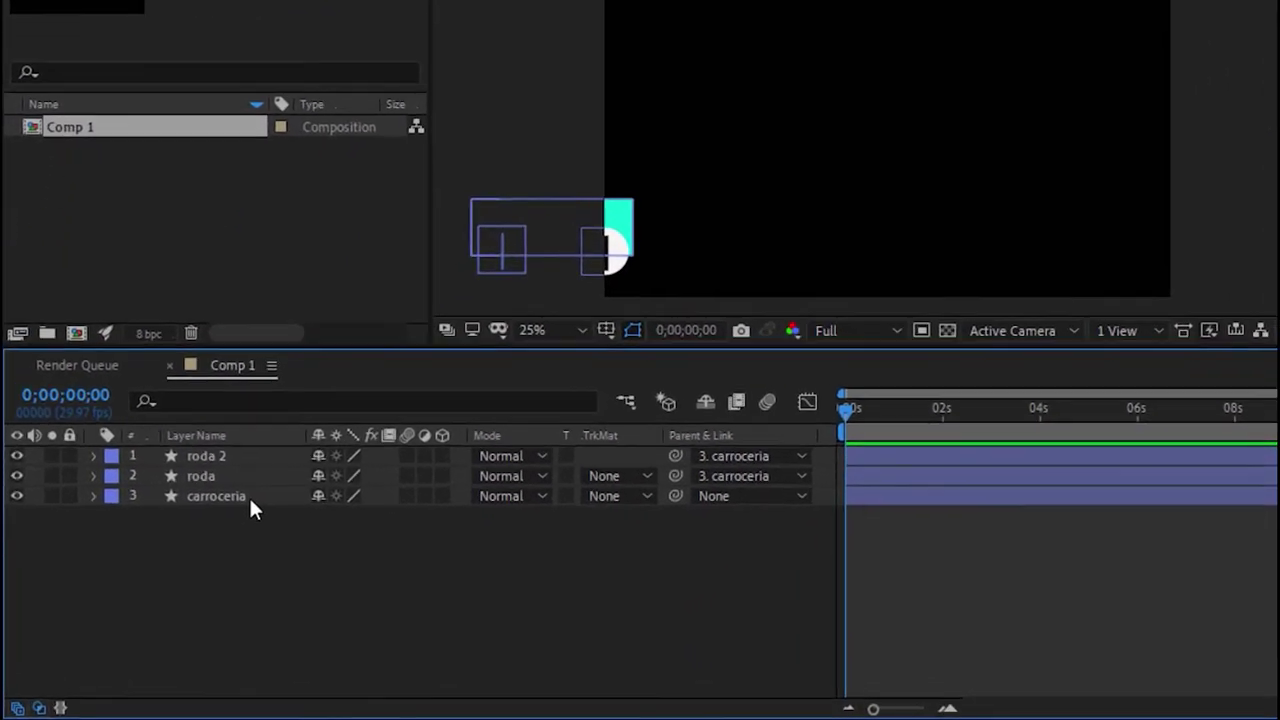
Separate carroceria's Position dimensions and keyframe X Position at -292 at 0 s.
left_click(198, 542)
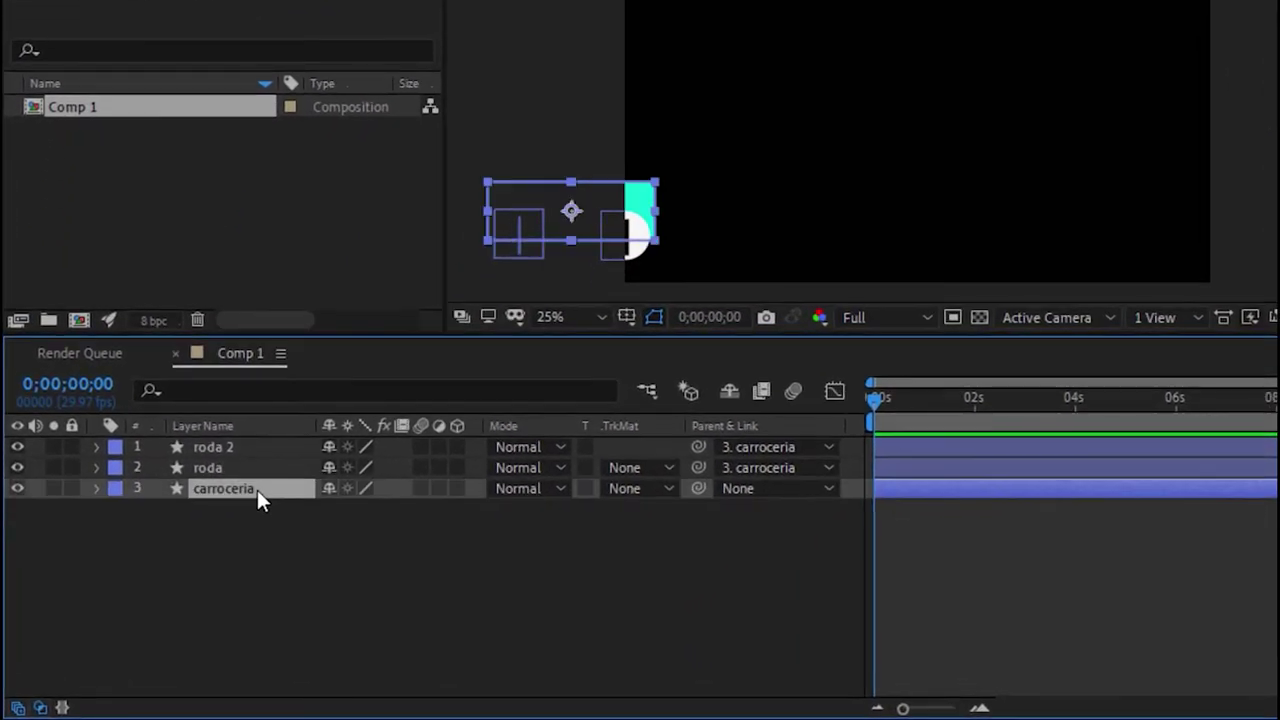
key("p")
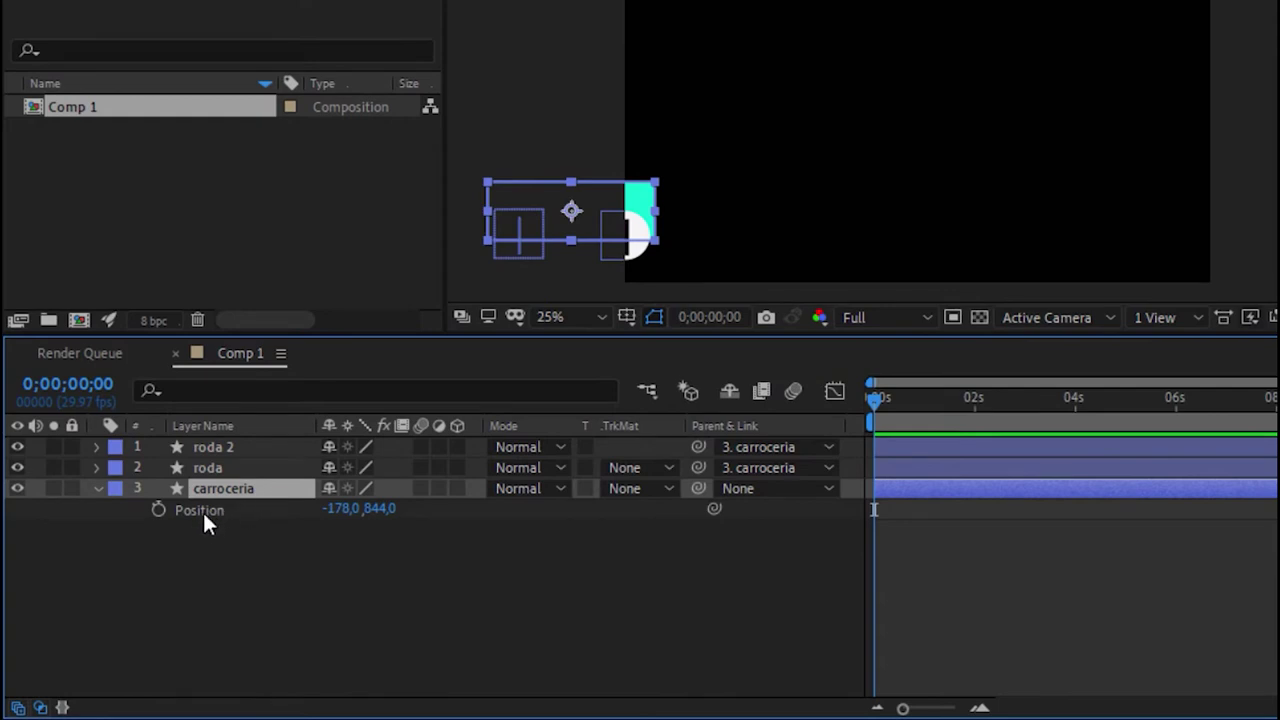
right_click(205, 512)
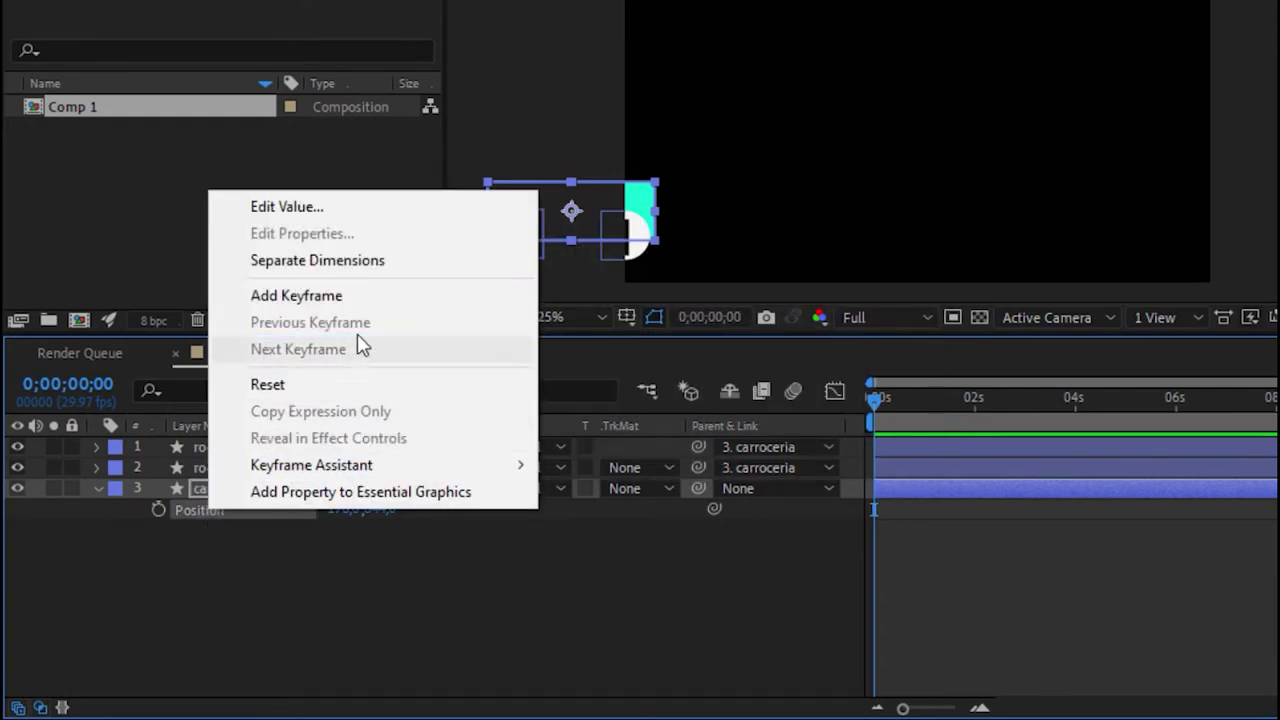
left_click(365, 263)
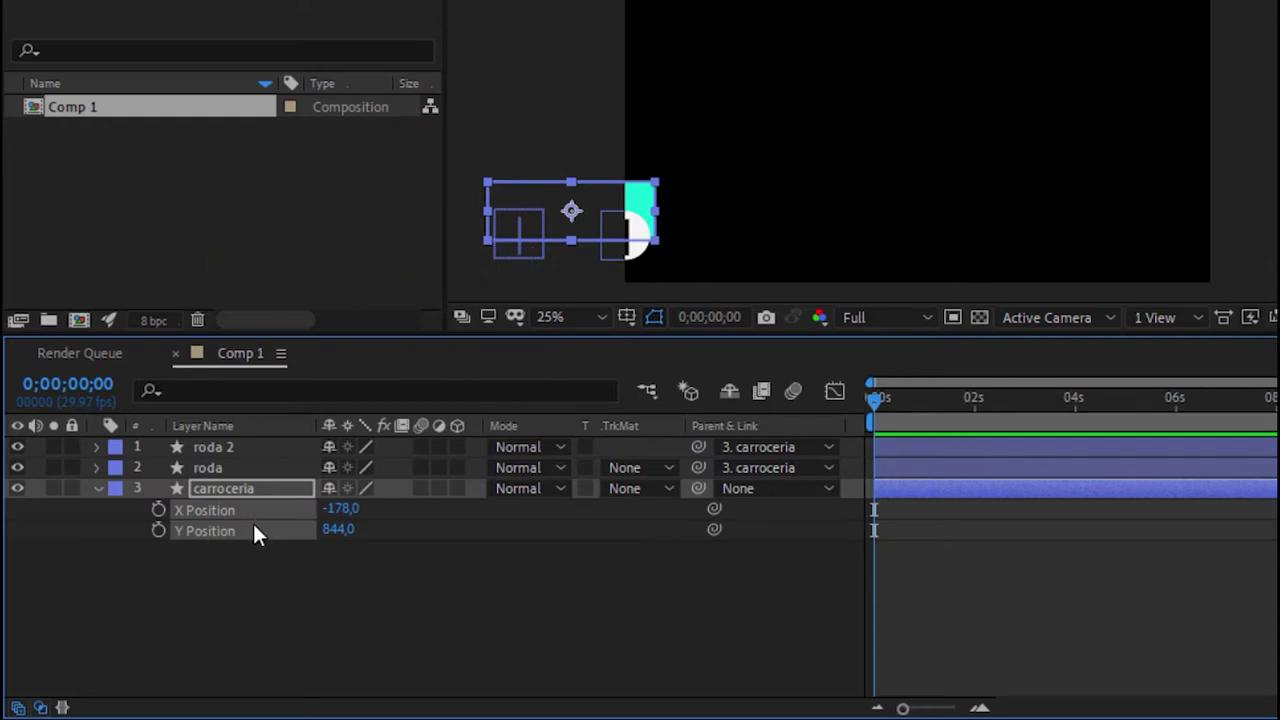
left_click(255, 585)
left_click_drag(342, 509, 205, 511)
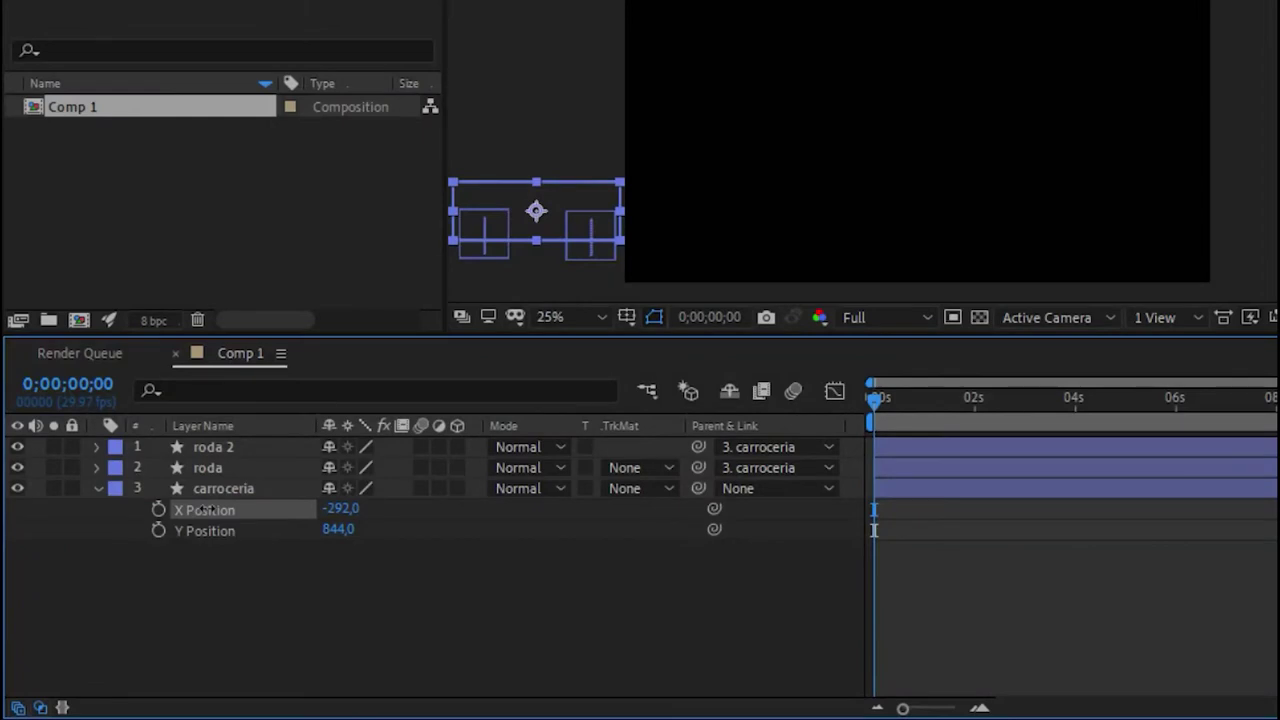
left_click(158, 509)
Keyframe carroceria's X Position at 1593 at 0;00;03;27, then scrub back to check the drive.
left_click_drag(878, 406, 1073, 411)
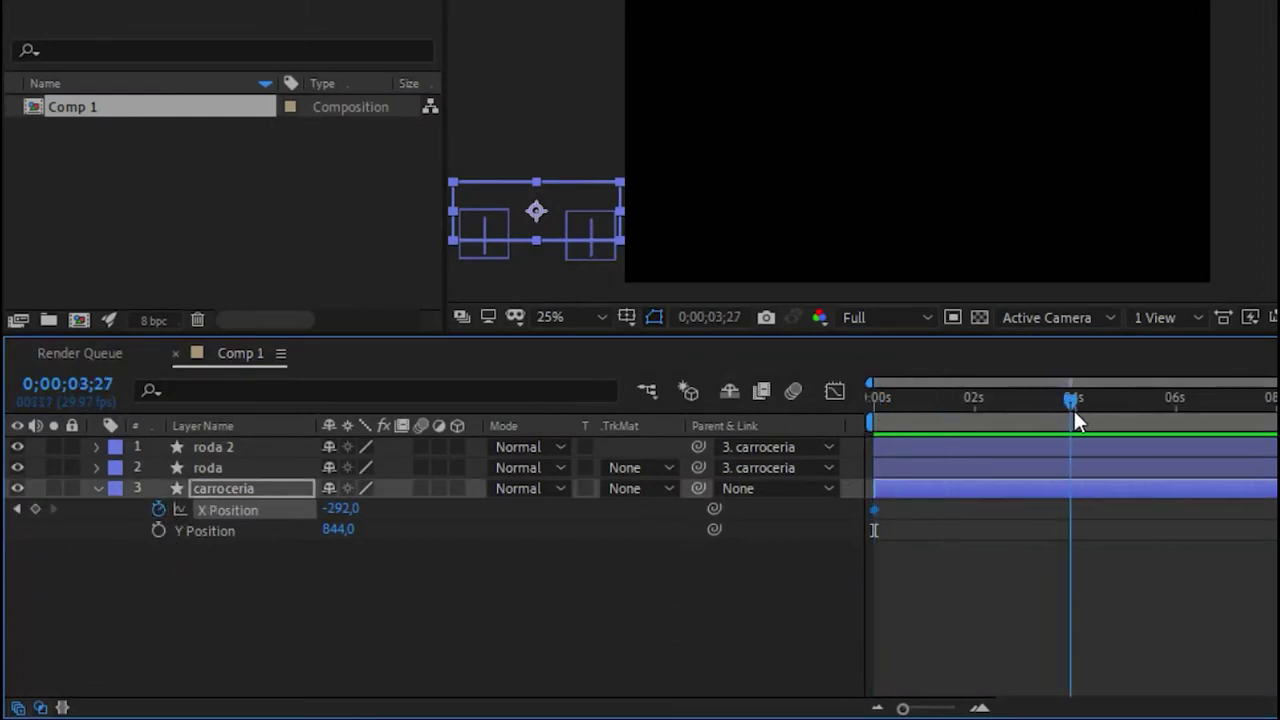
left_click(566, 207)
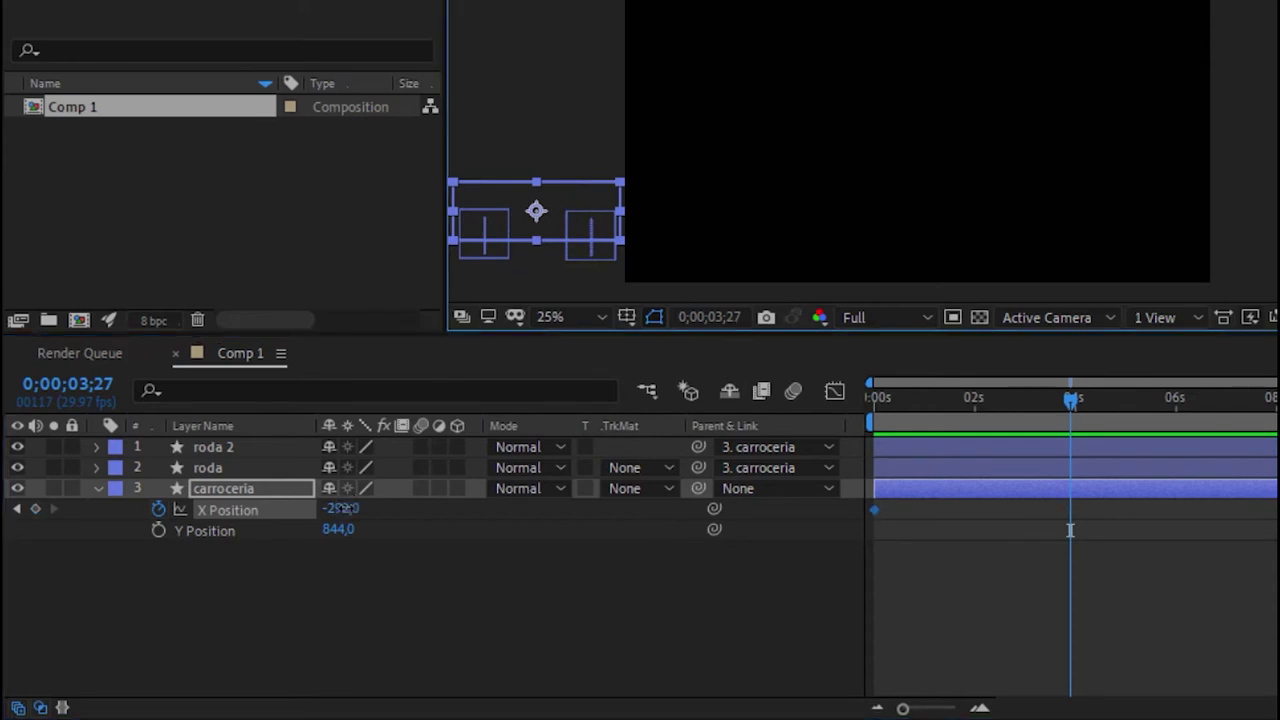
left_click_drag(343, 510, 780, 578)
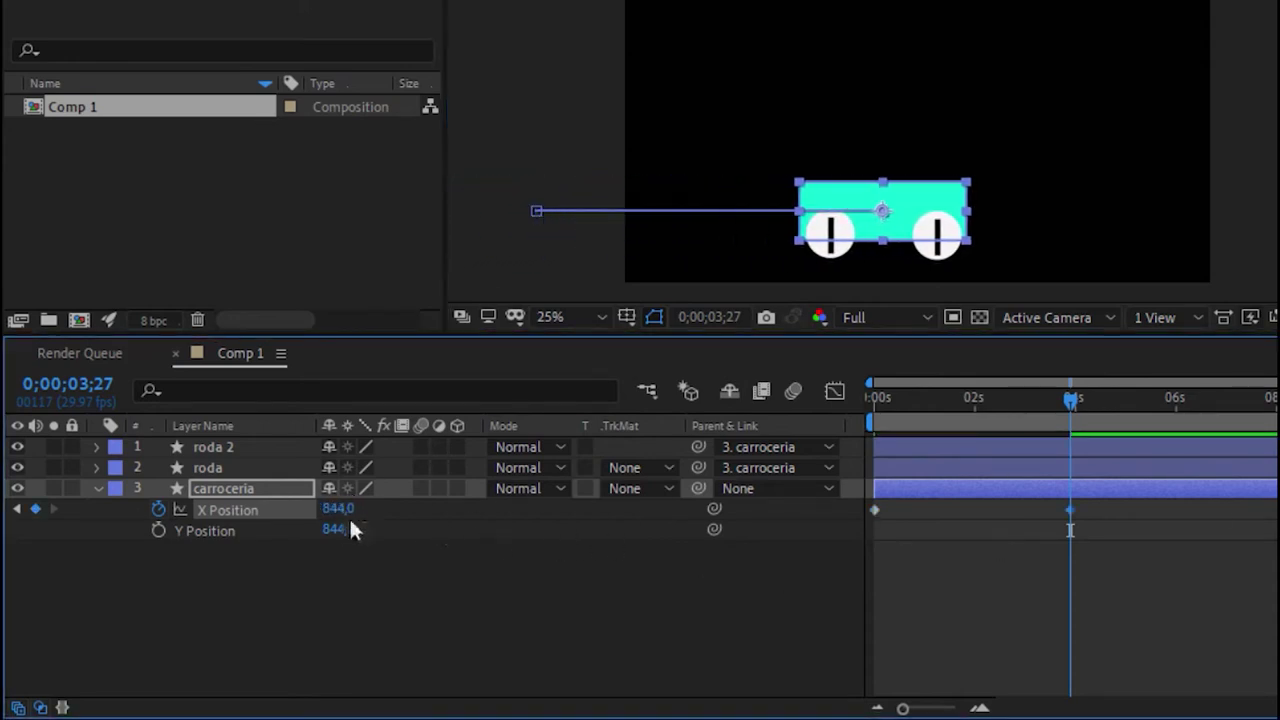
left_click_drag(338, 509, 1240, 507)
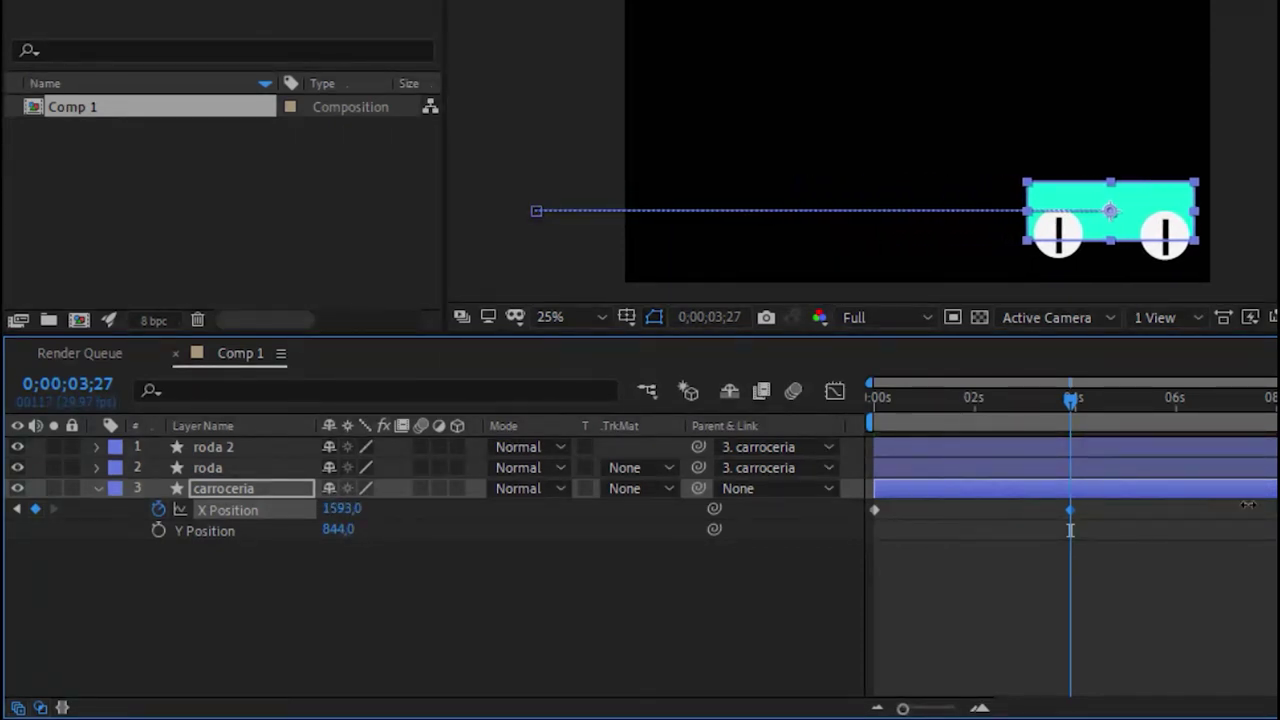
mouse_move(1072, 403)
left_mouse_down()
mouse_move(902, 476)
mouse_move(1035, 469)
mouse_move(1010, 466)
left_mouse_up()
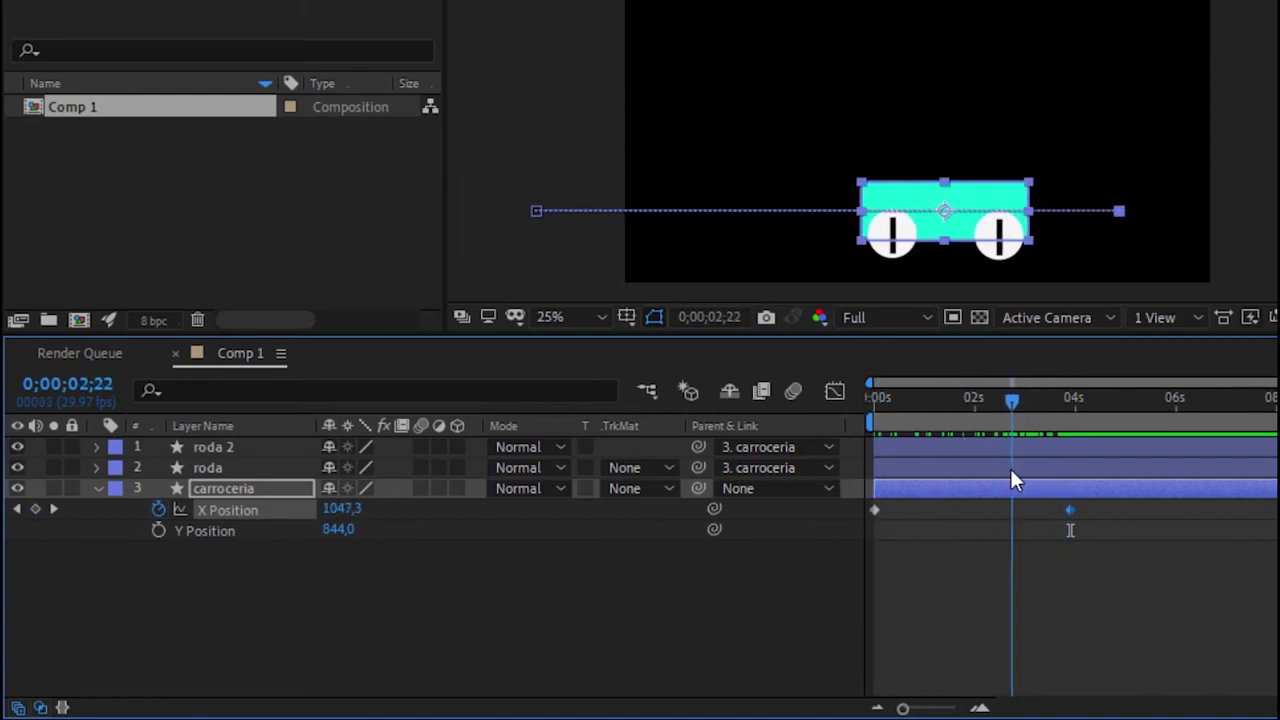
left_click(236, 596)
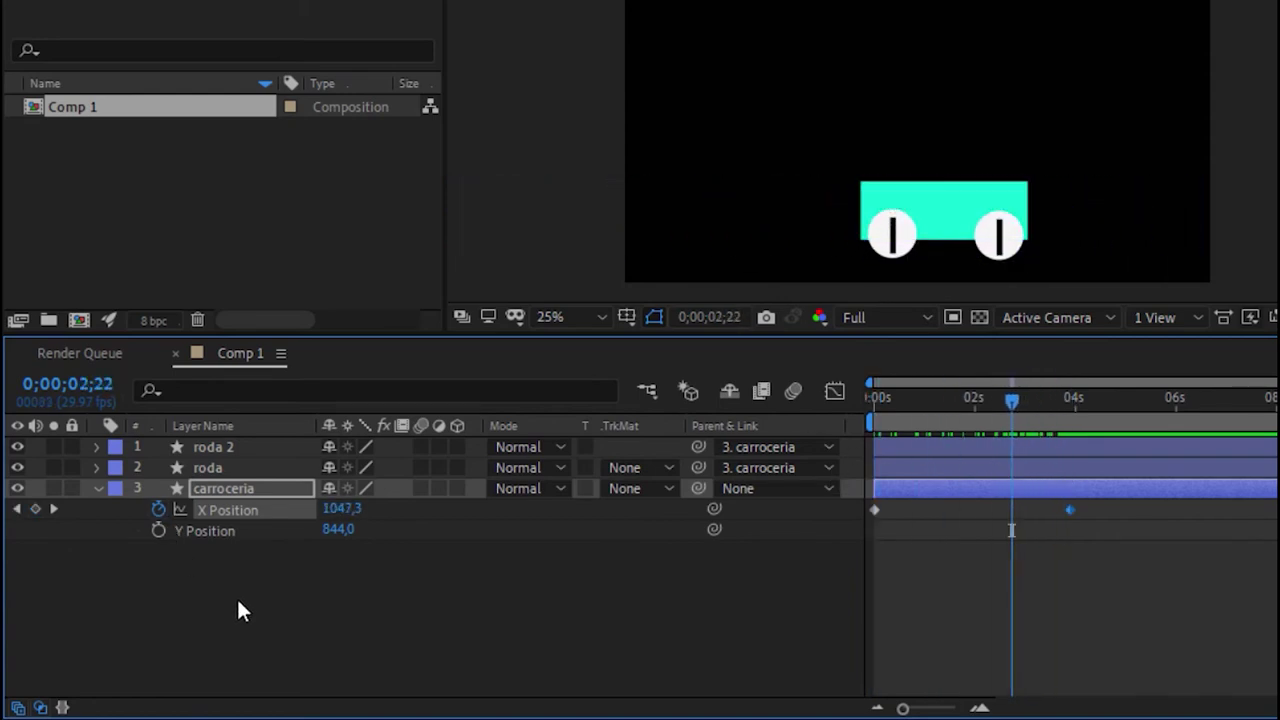
Add a Rotation expression to roda 2 linked to carroceria's X Position.
left_click(262, 448)
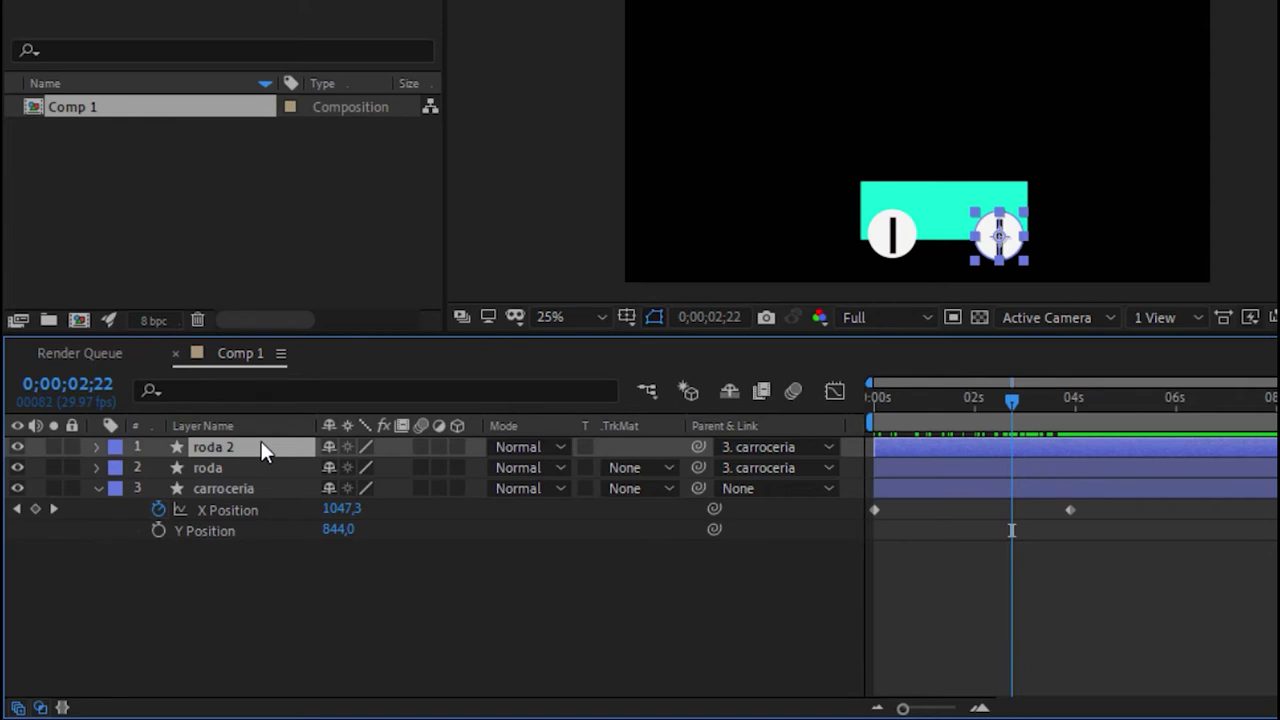
key("r")
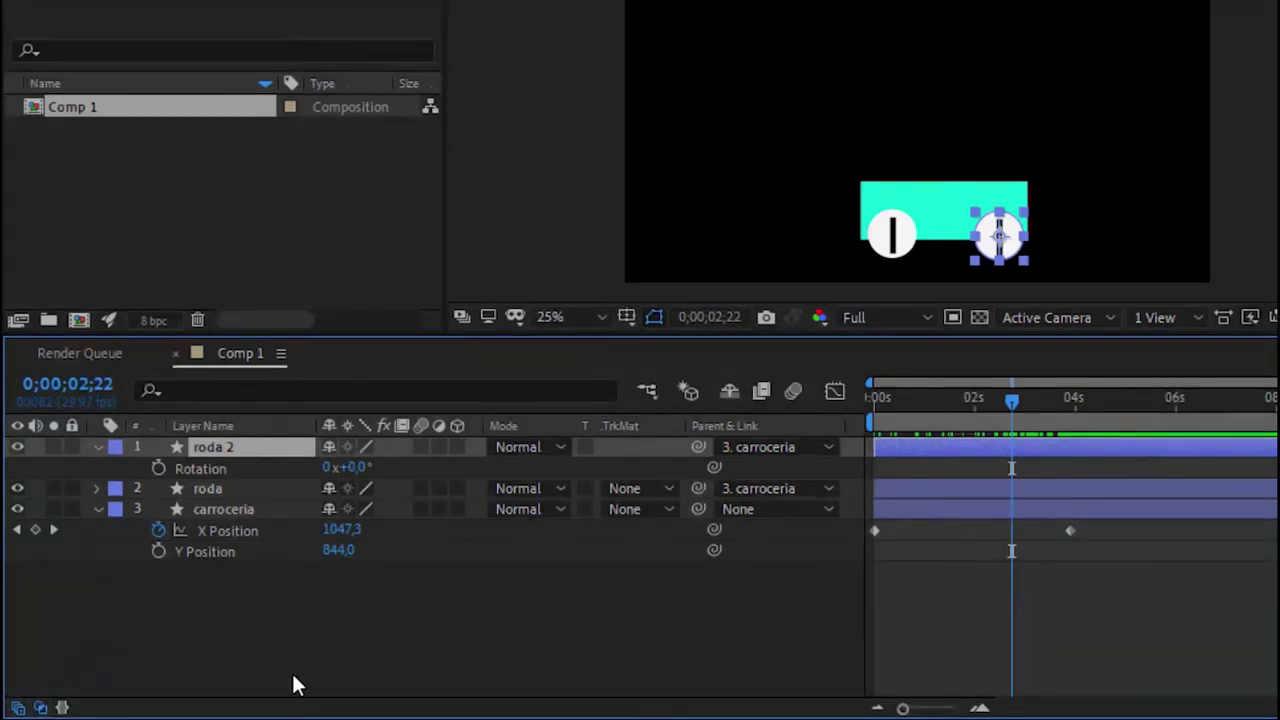
left_click(158, 467, "alt")
left_click(390, 490)
left_click_drag(388, 488, 218, 512)
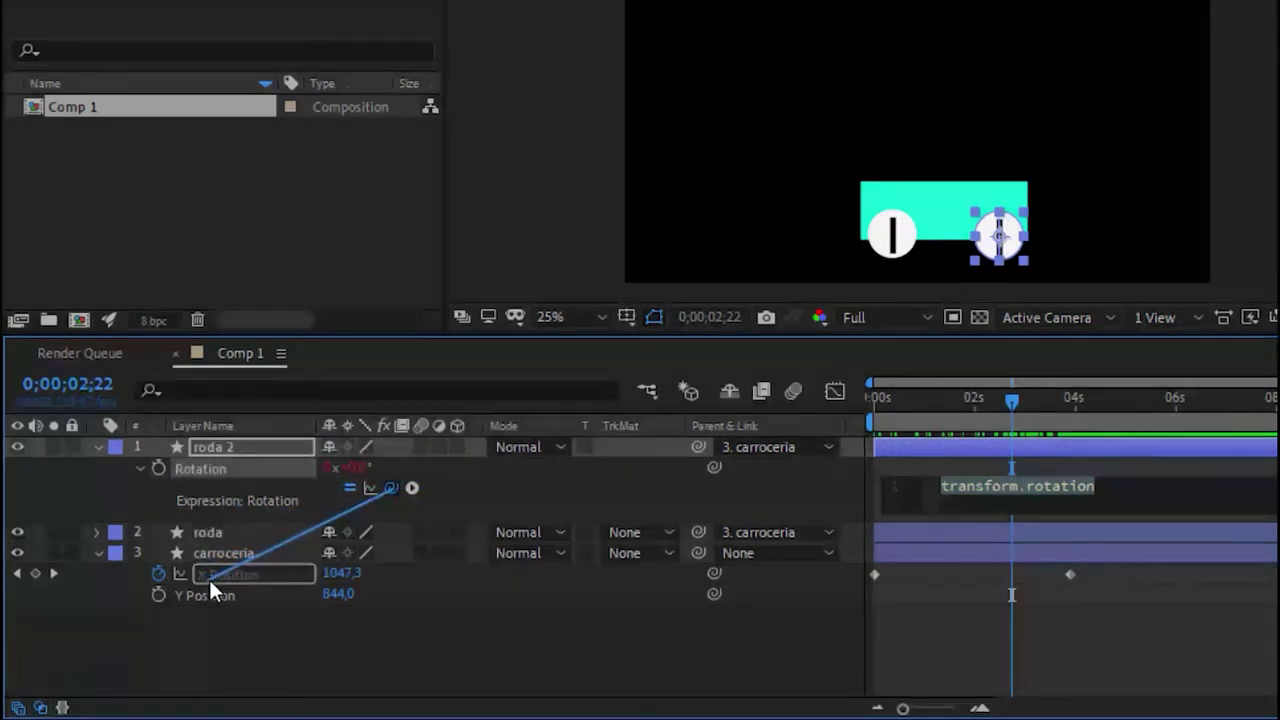
left_click_drag(217, 507, 216, 575)
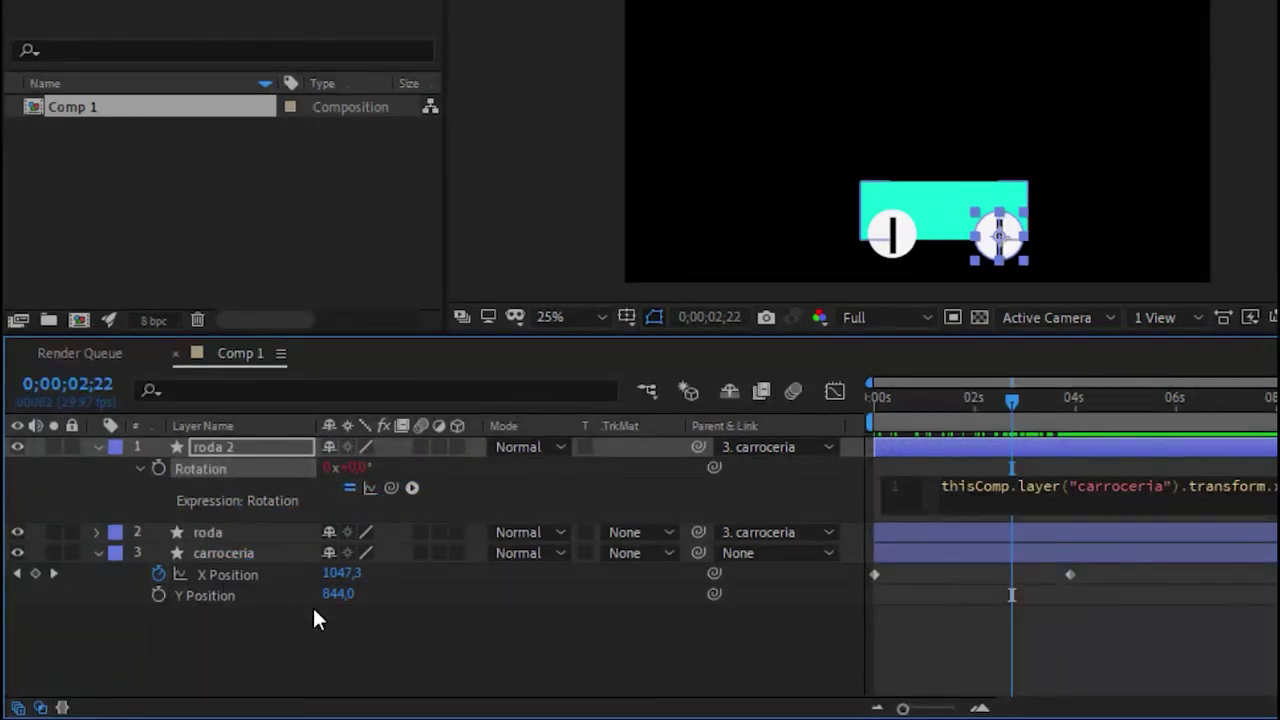
Link roda's Rotation expression to carroceria's X Position as well.
left_click(252, 535)
key("r")
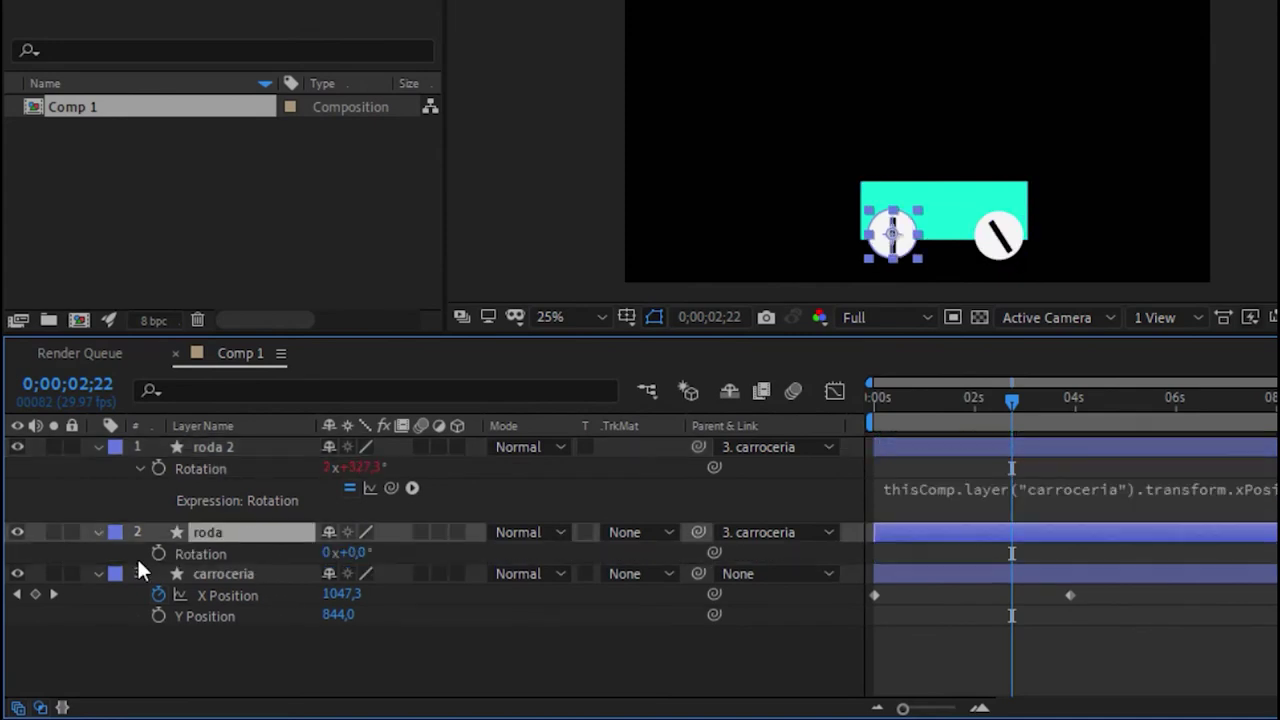
left_click(158, 555, "alt")
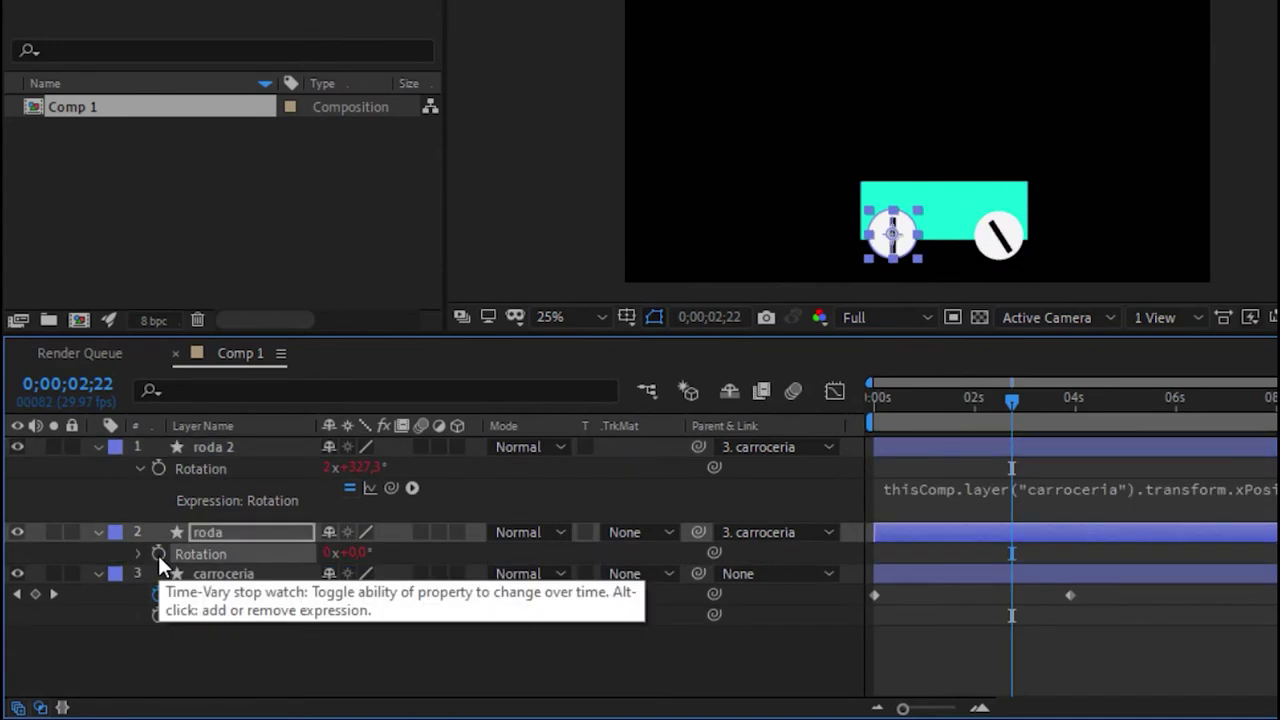
left_click_drag(390, 573, 238, 645)
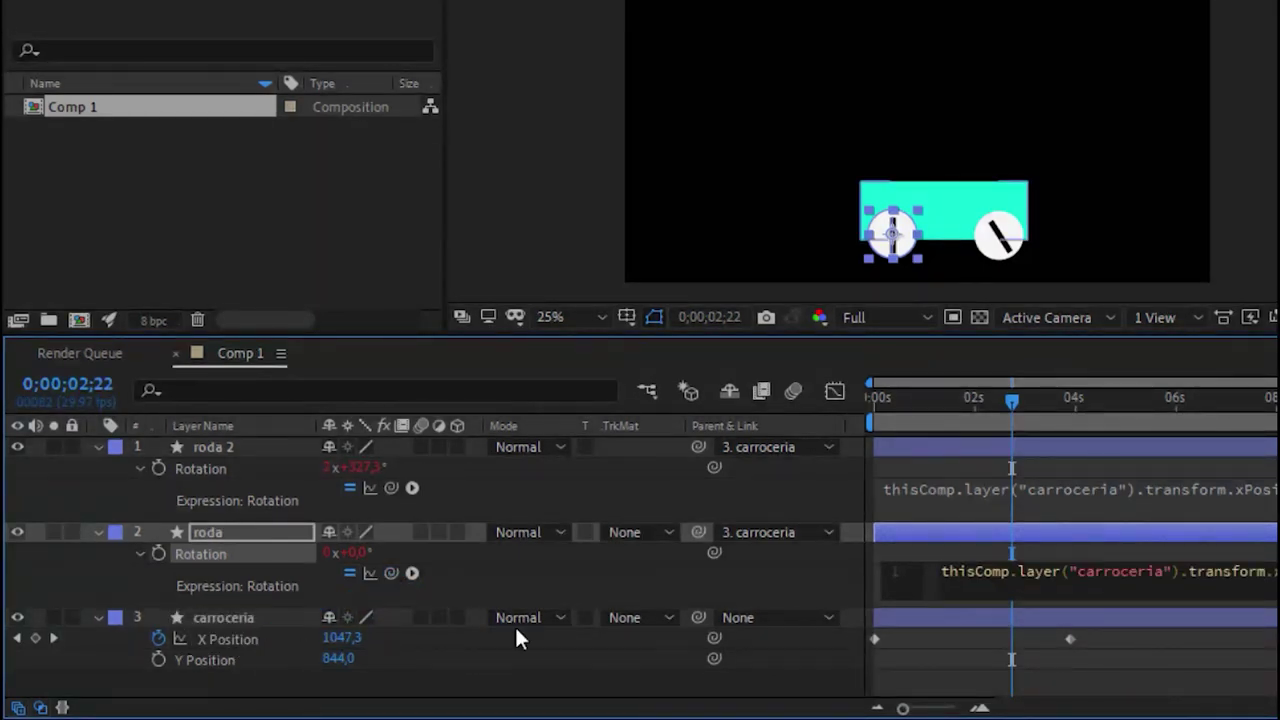
left_click_drag(1008, 402, 948, 402)
key("Home")
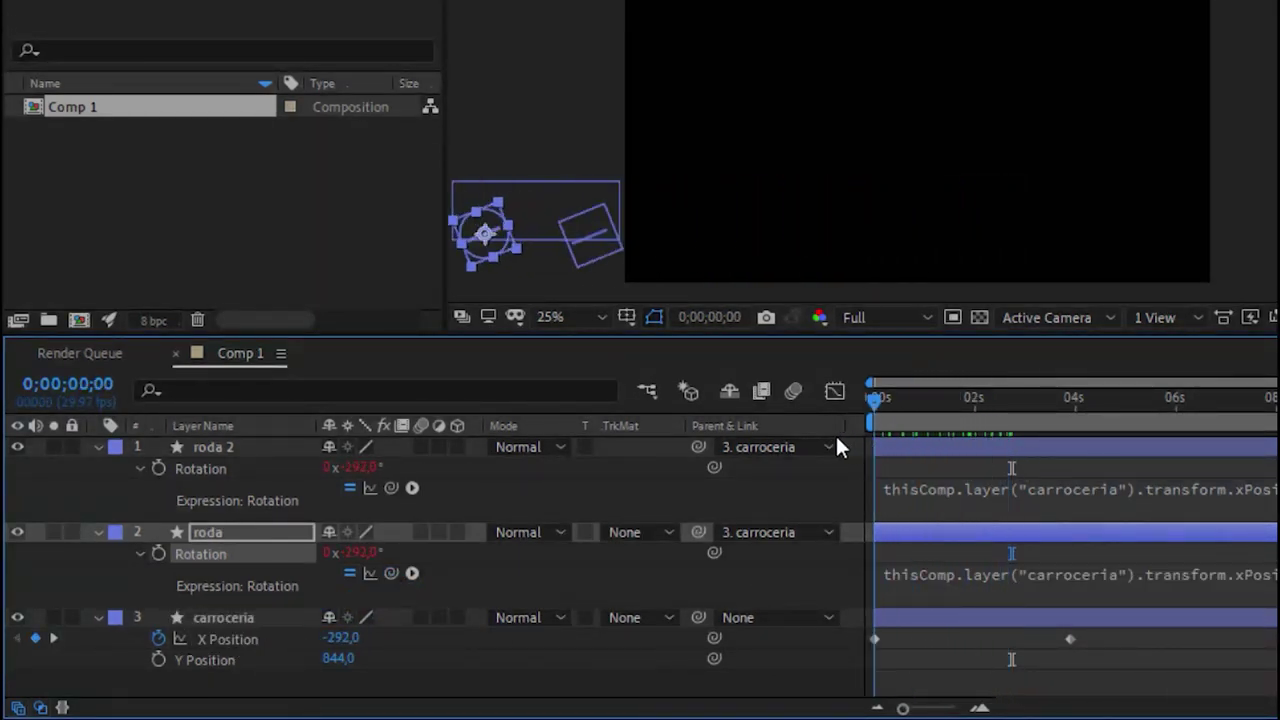
key("space")
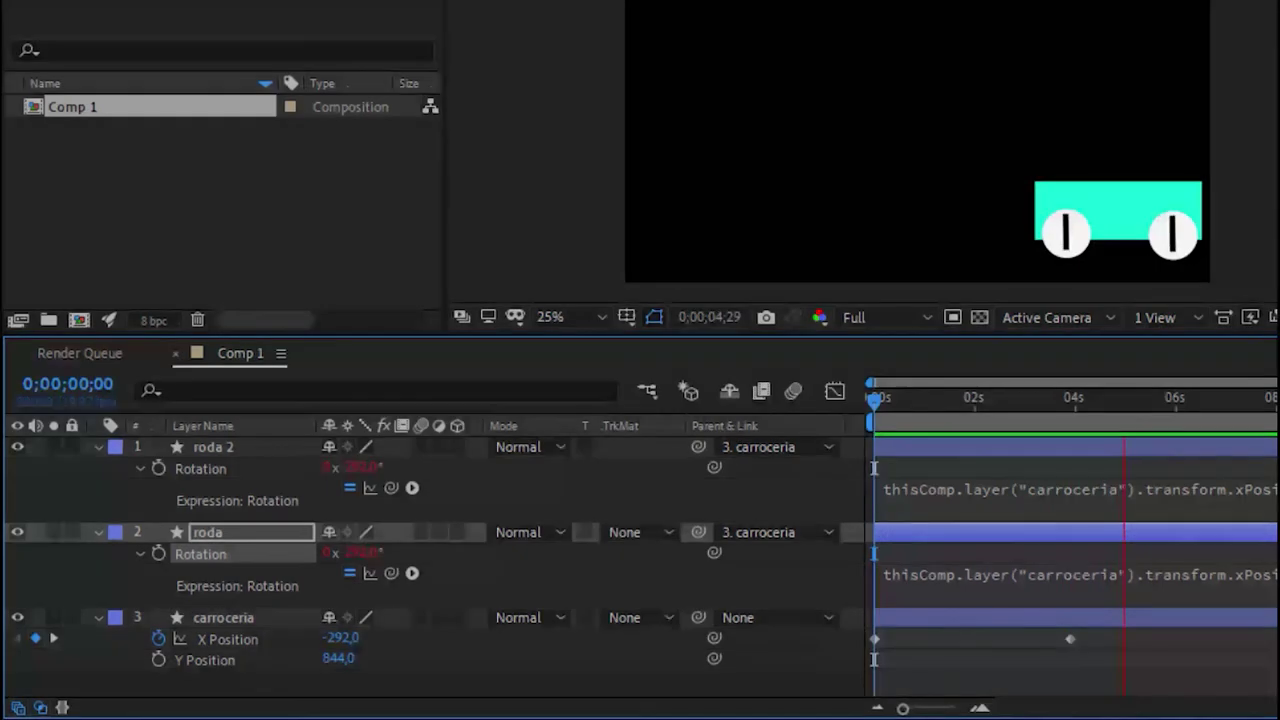
key("space")
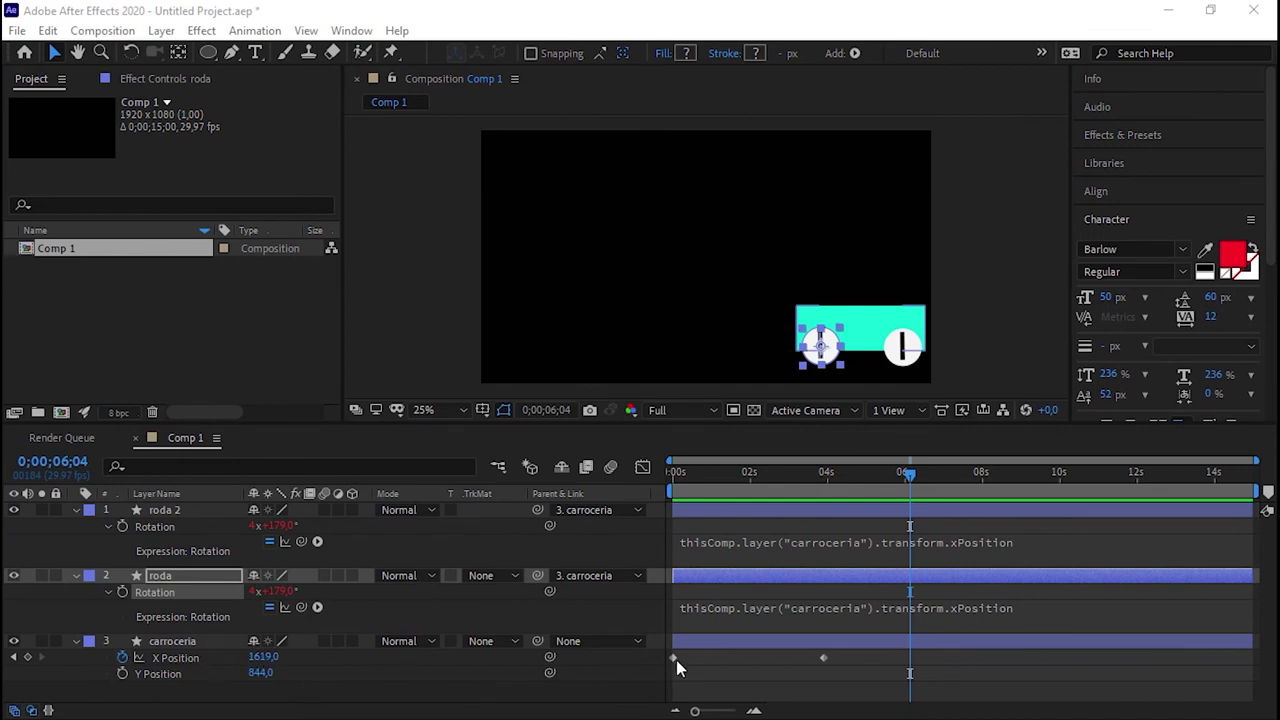
left_click_drag(849, 655, 645, 694)
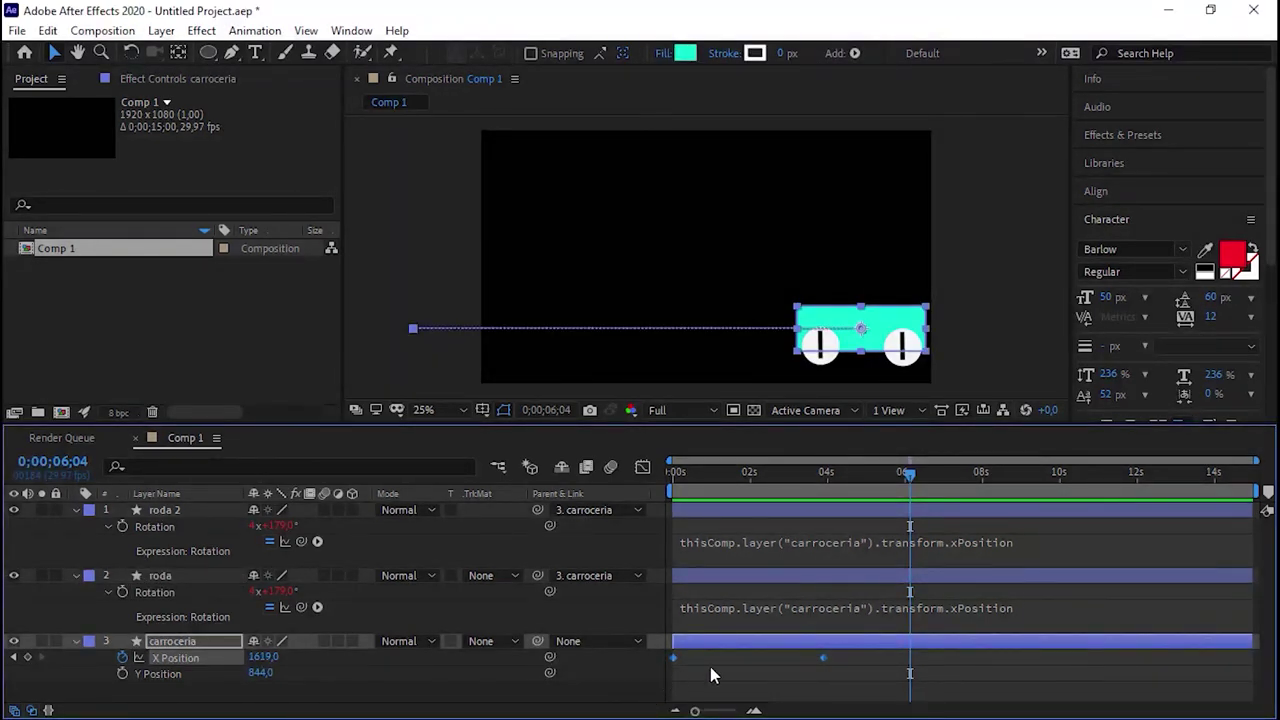
Apply Easy Ease to carroceria's X Position keyframes and show them in the speed graph.
right_click(824, 659)
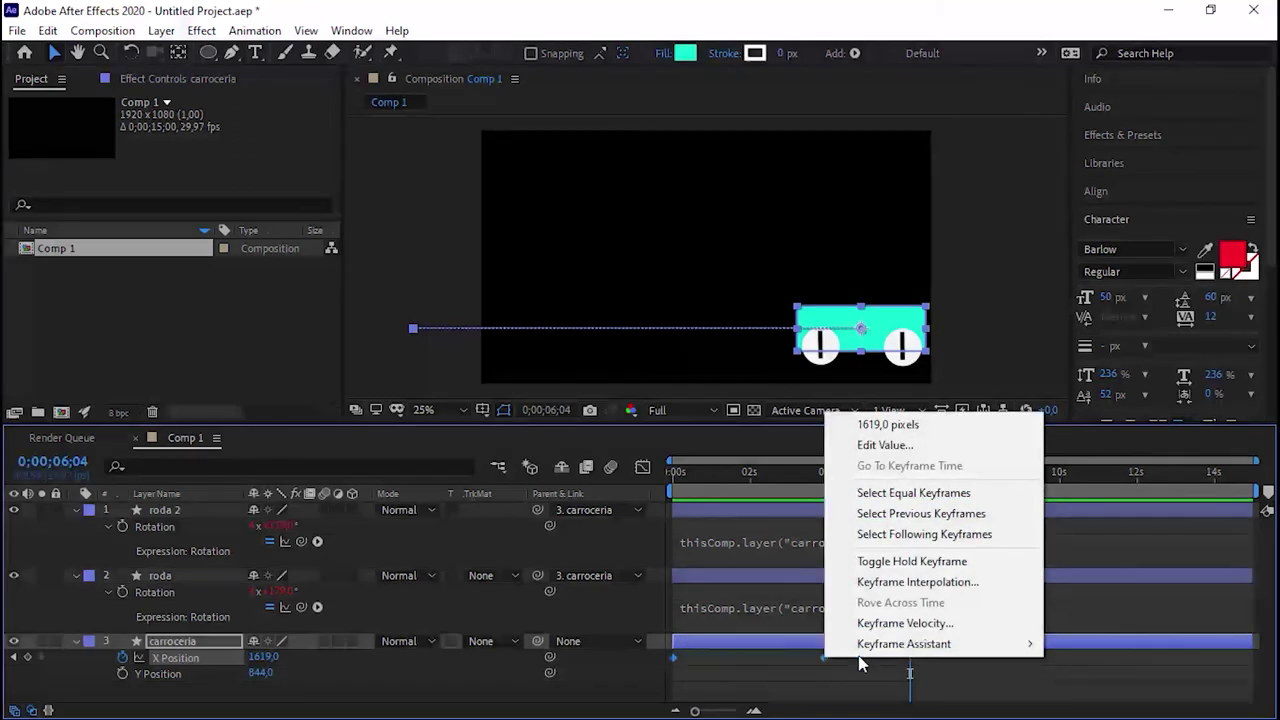
mouse_move(920, 655)
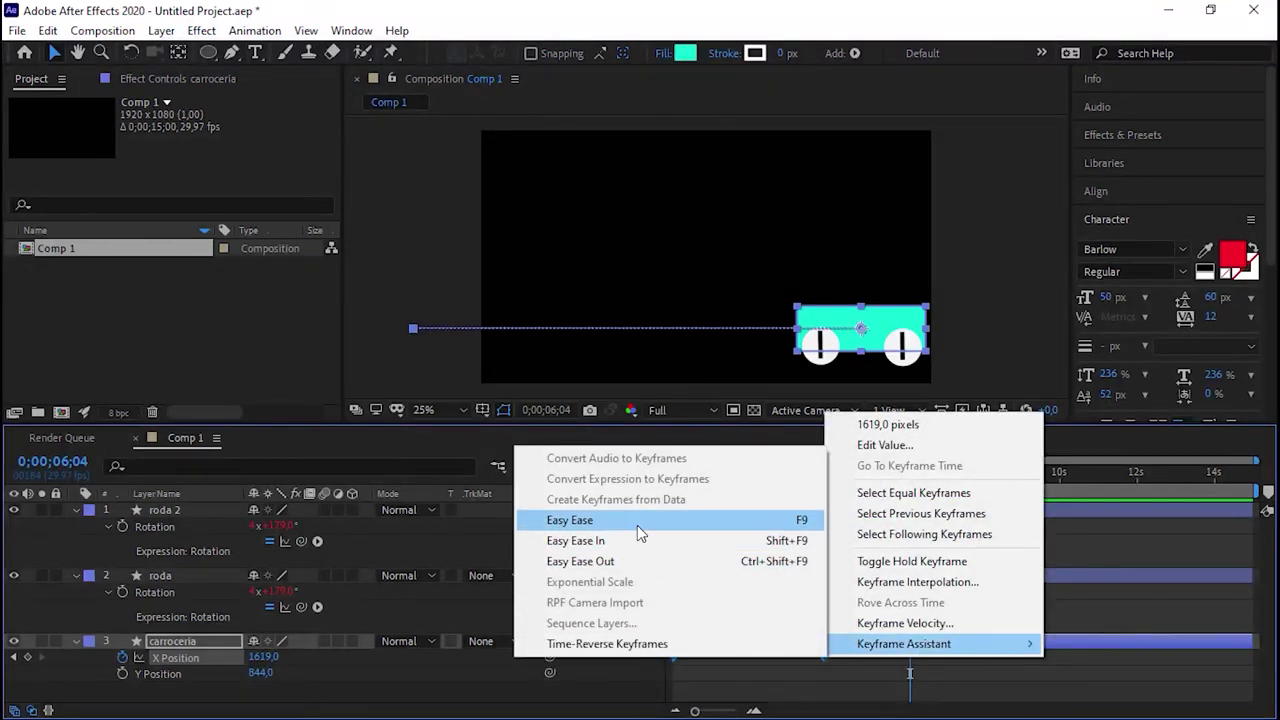
left_click(637, 522)
left_click_drag(872, 652, 660, 688)
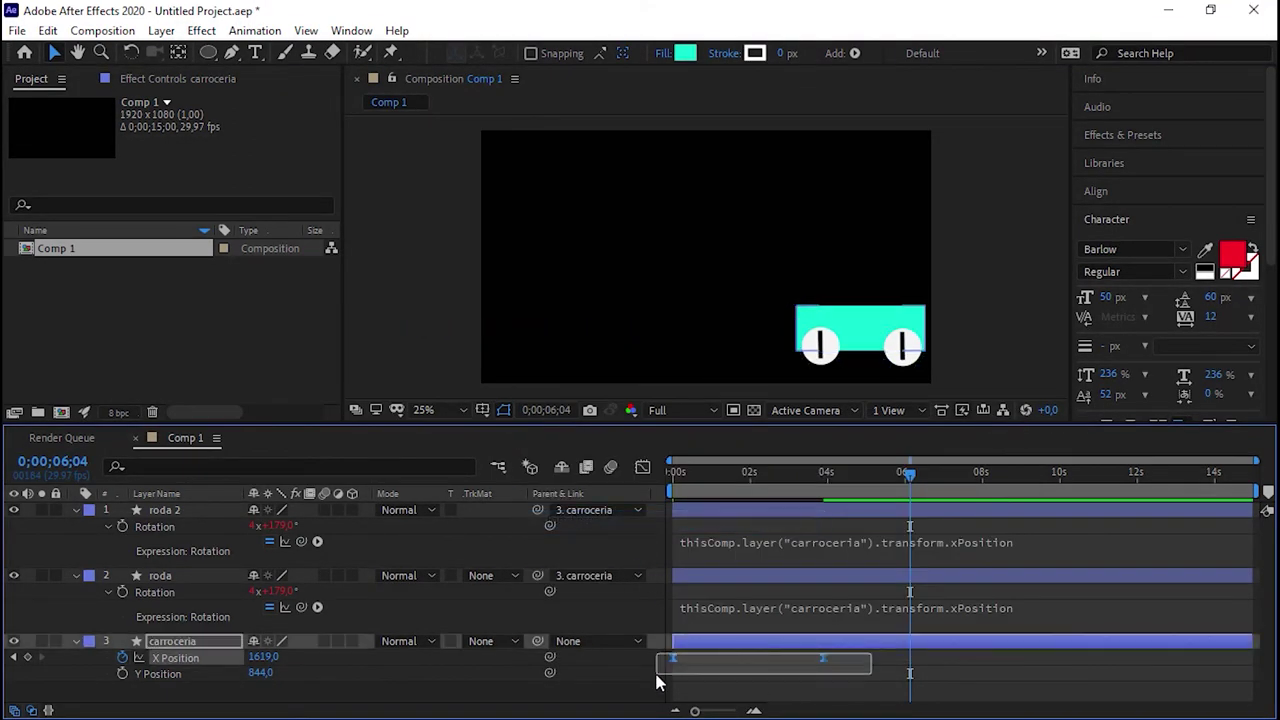
left_click(642, 467)
mouse_move(840, 645)
left_mouse_down()
mouse_move(812, 677)
mouse_move(686, 670)
left_mouse_up()
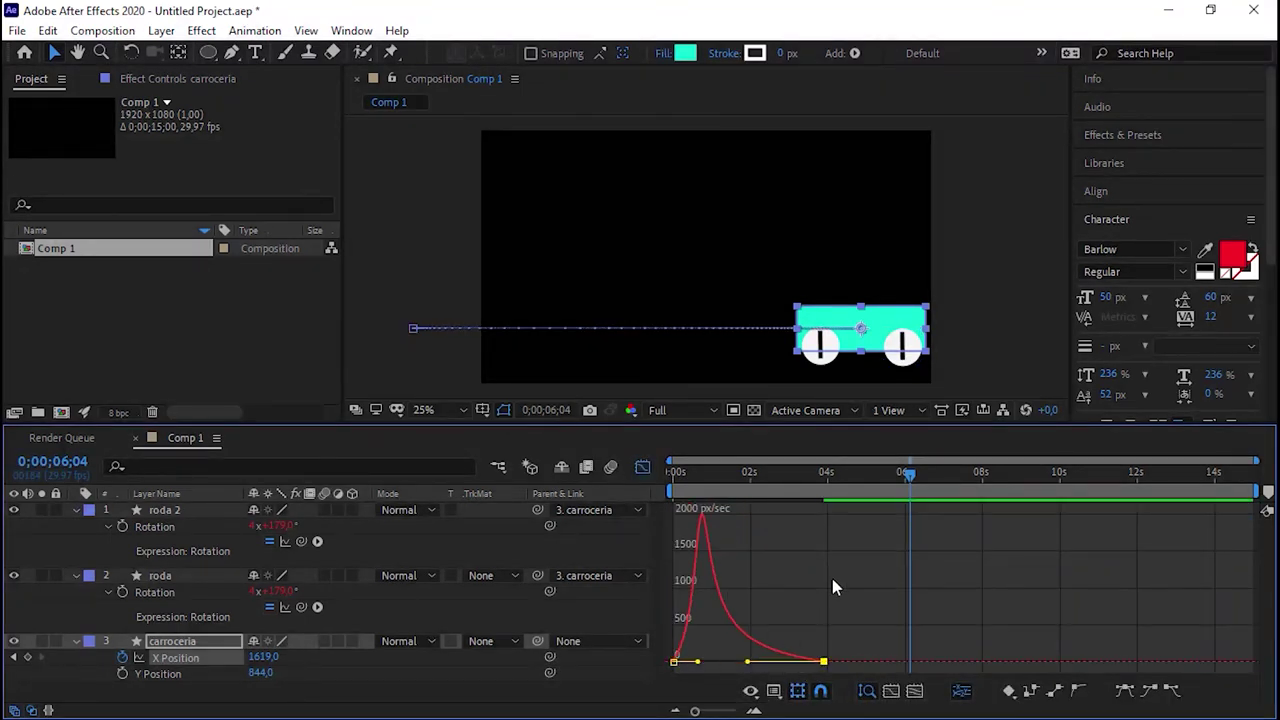
left_click_drag(903, 477, 677, 518)
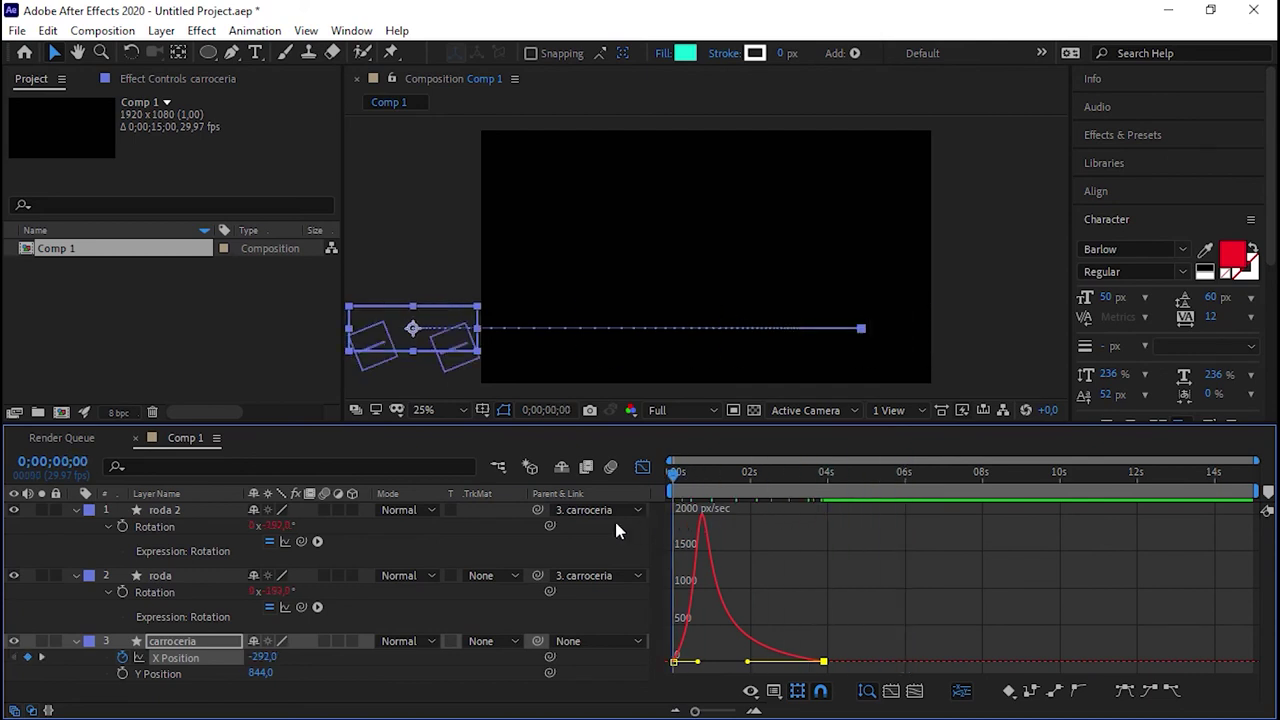
key("space")
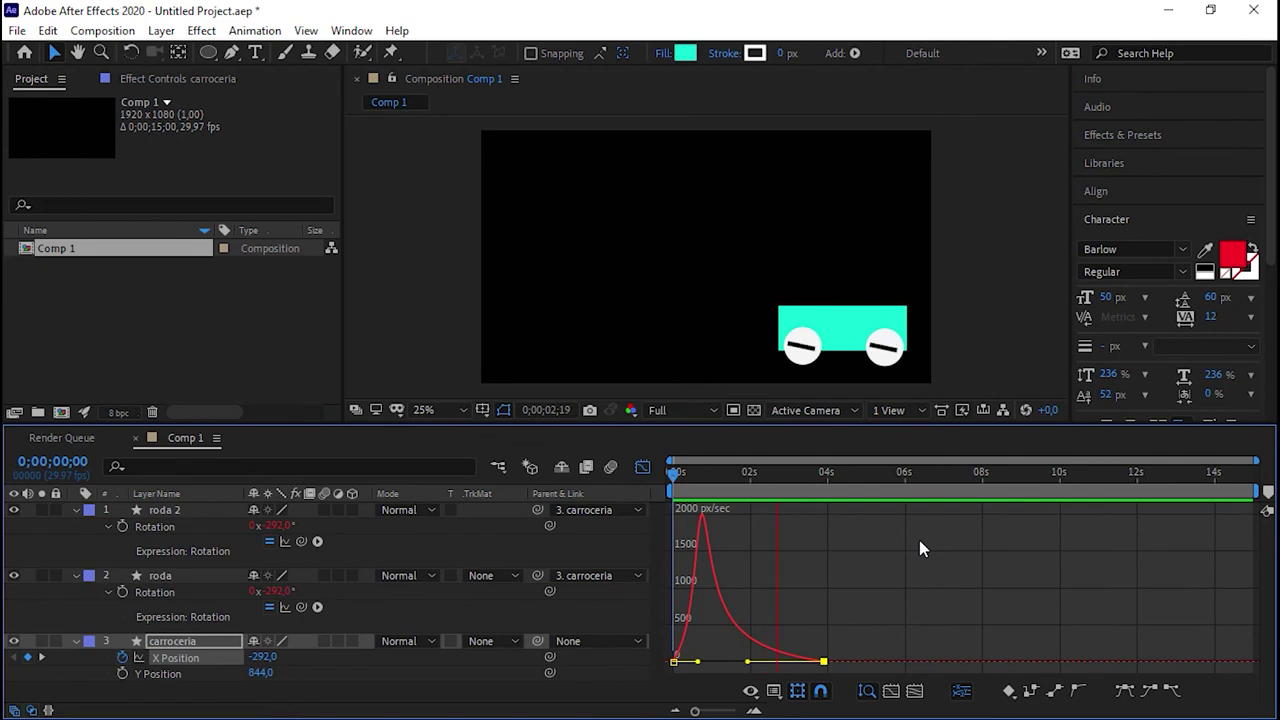
key("space")
mouse_move(865, 488)
left_mouse_down()
mouse_move(825, 485)
mouse_move(647, 551)
left_mouse_up()
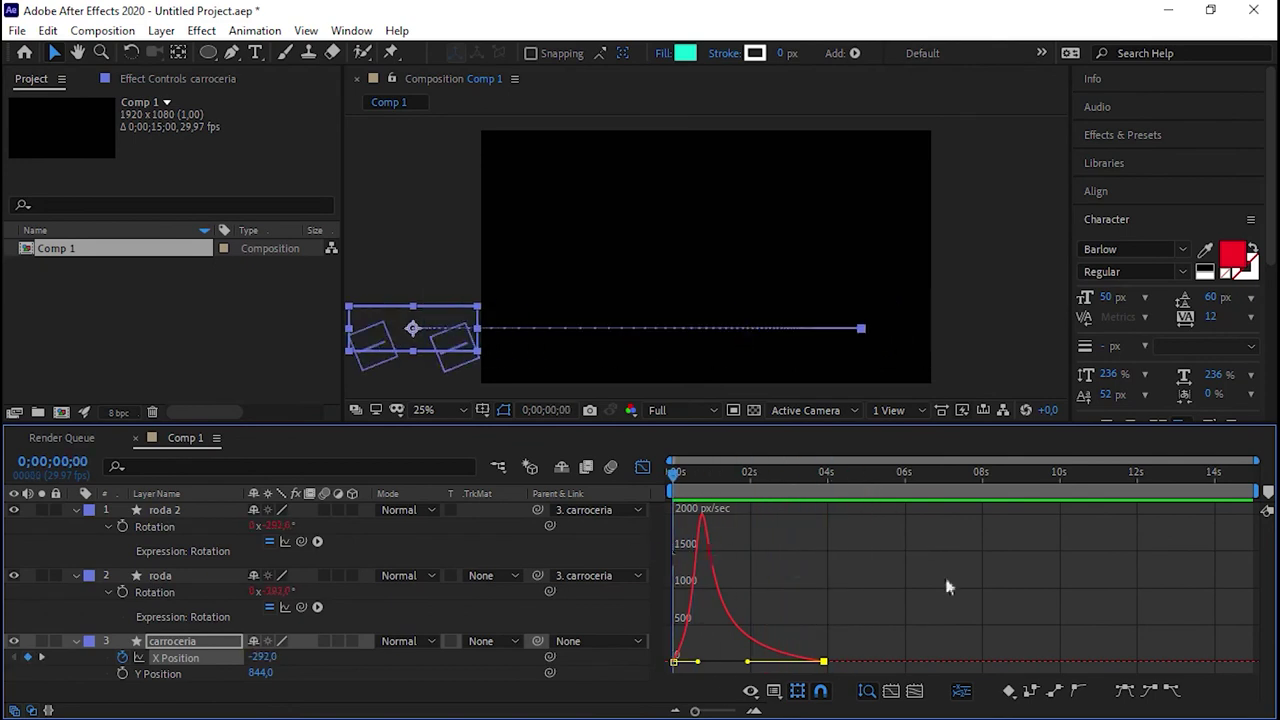
key("space")
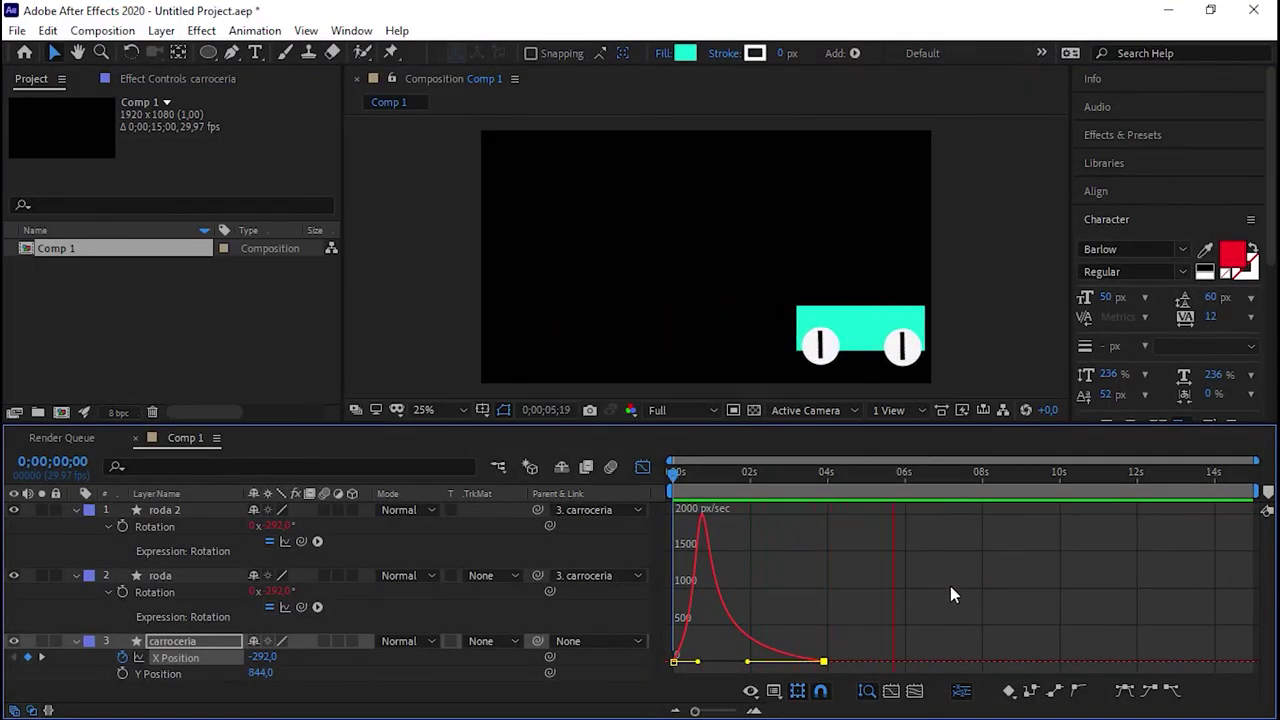
key("space")
key("Home")
key("space")
key("space")
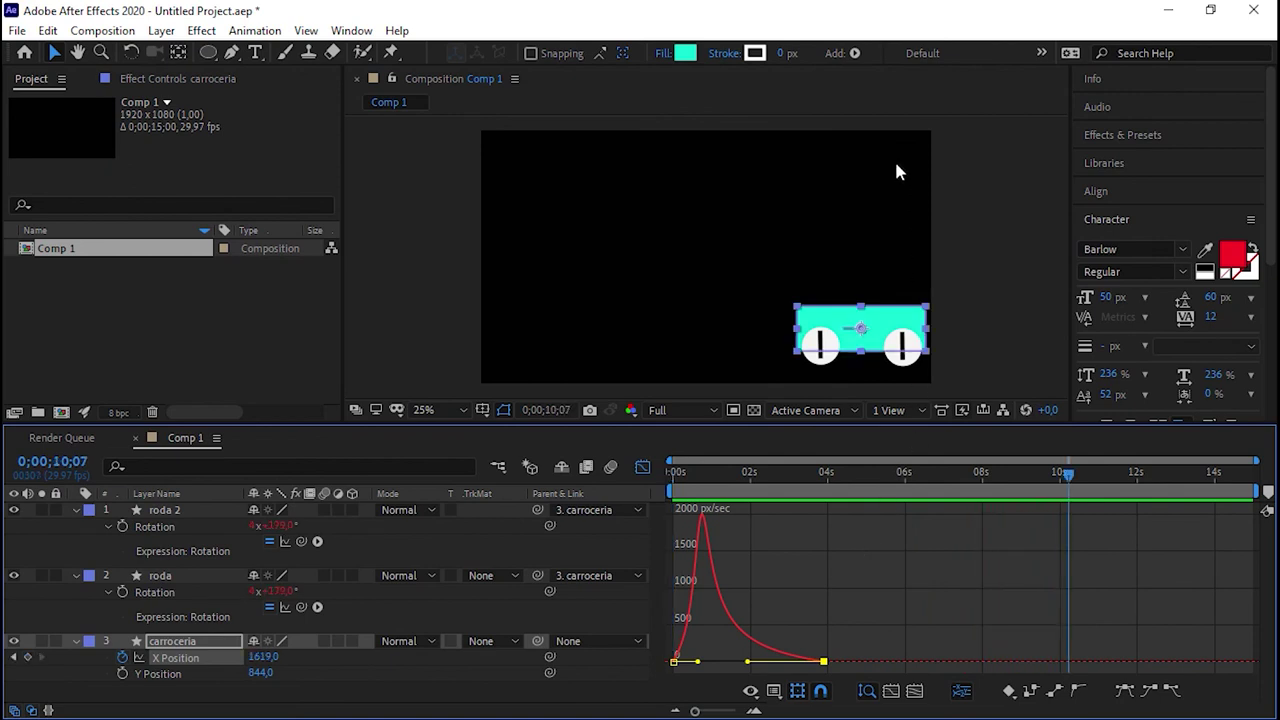